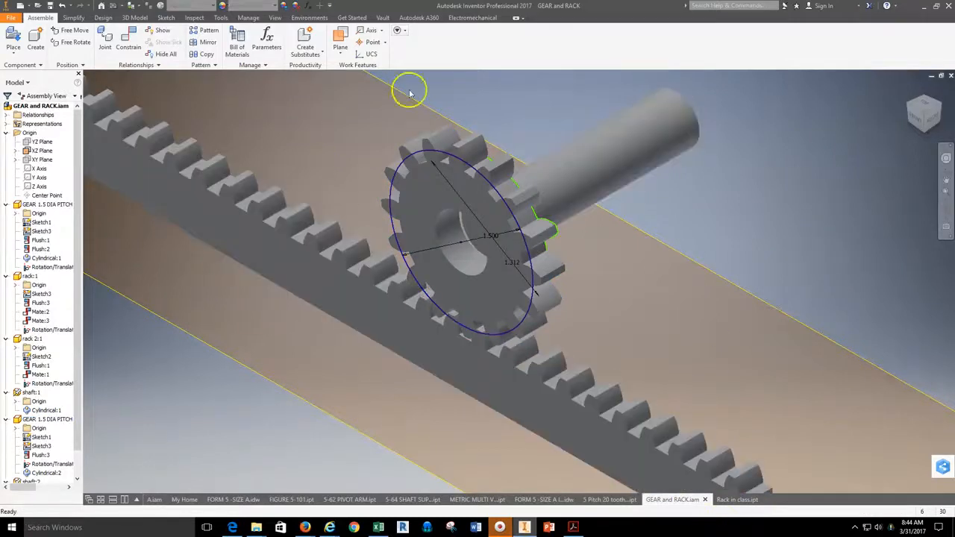
Create a new Standard (in).iam assembly and place one each of Rack in class, .5 shaft and 5 Pitch 20 tooth gear example
{"action": "left_click", "coordinate": [11, 17]}
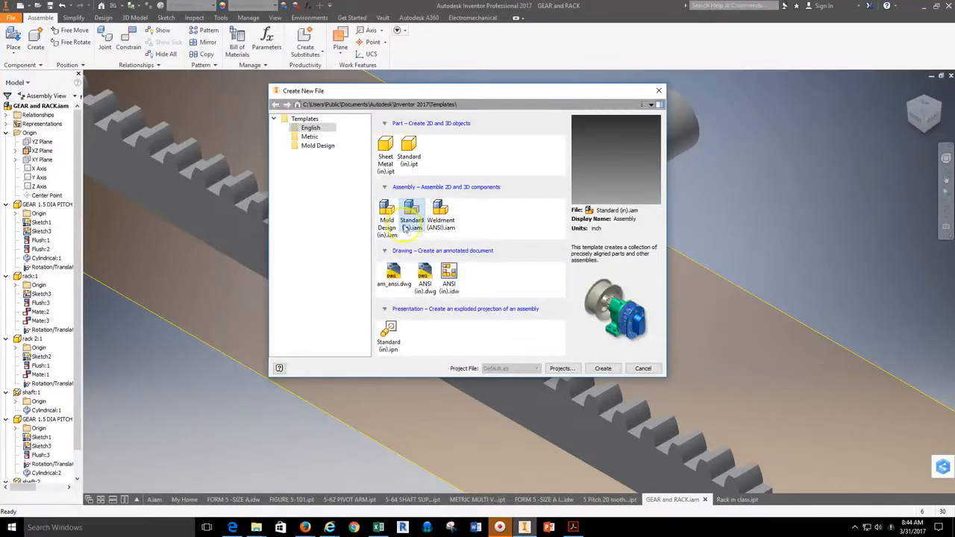
{"action": "left_click", "coordinate": [611, 373]}
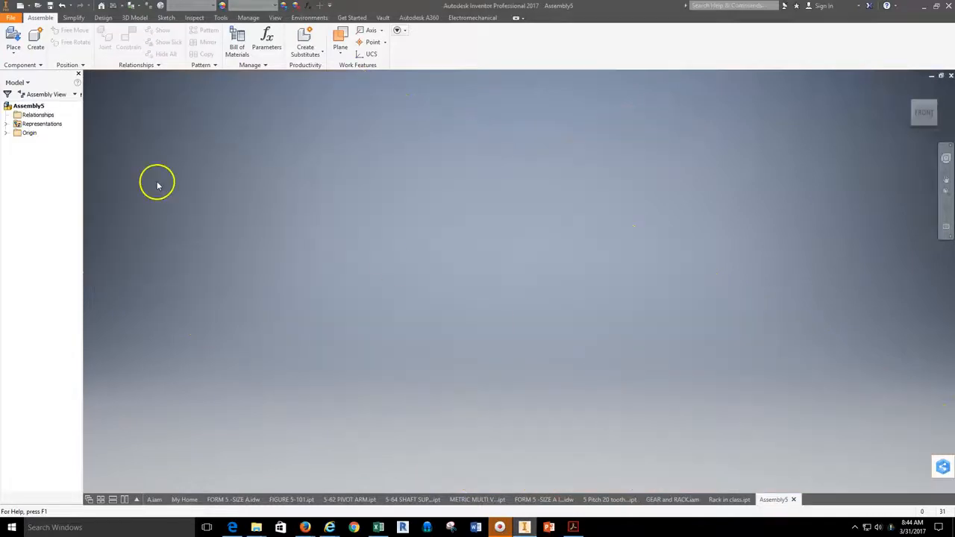
{"action": "left_click", "coordinate": [15, 56]}
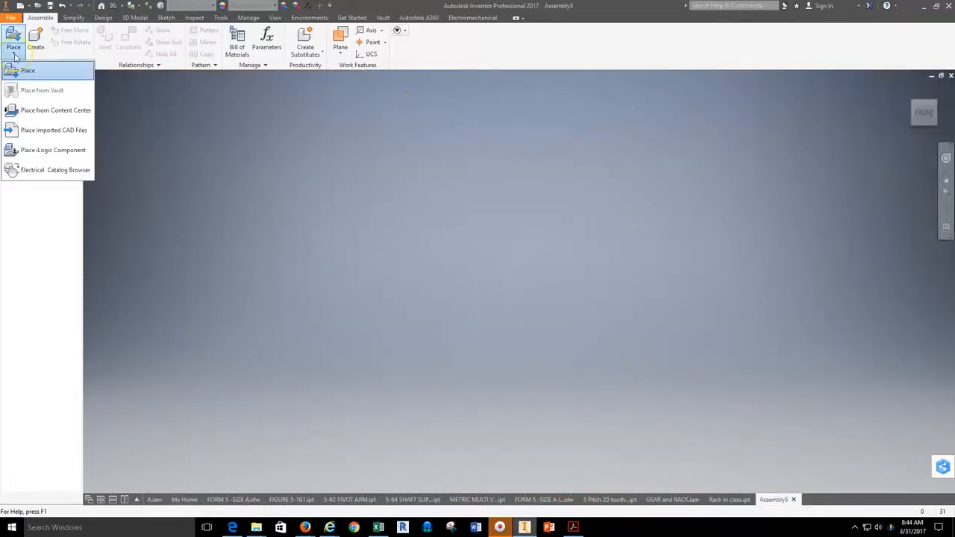
{"action": "left_click", "coordinate": [27, 69]}
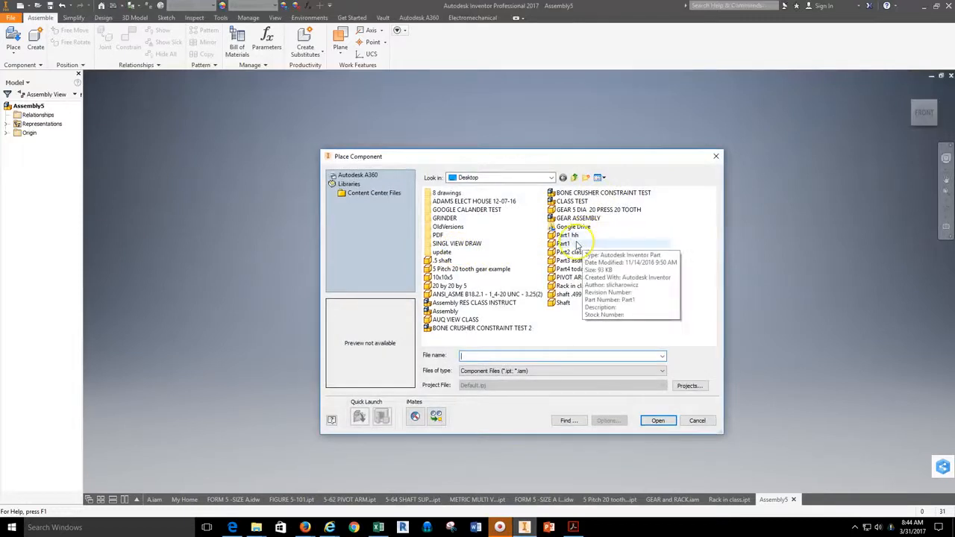
{"action": "left_click", "coordinate": [572, 287]}
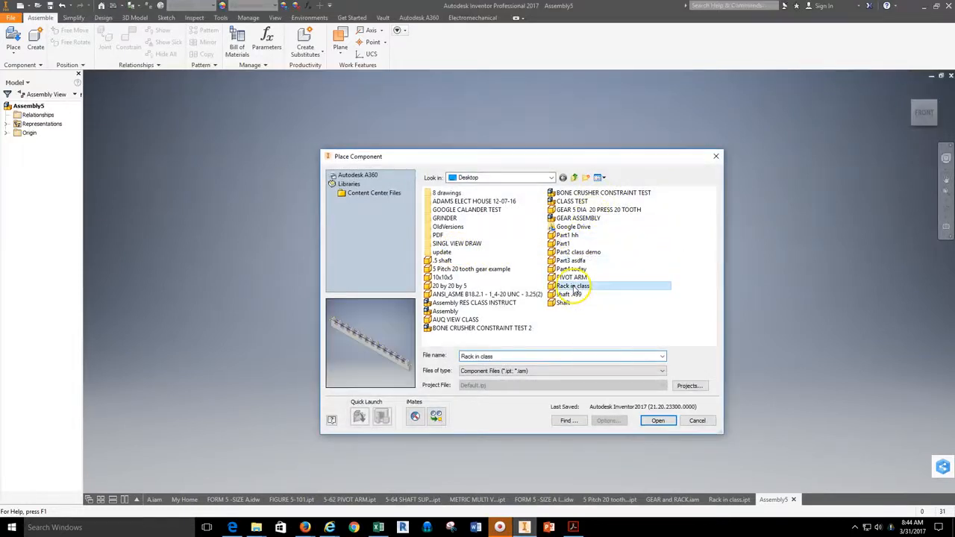
{"action": "left_click", "coordinate": [441, 261], "text": "ctrl"}
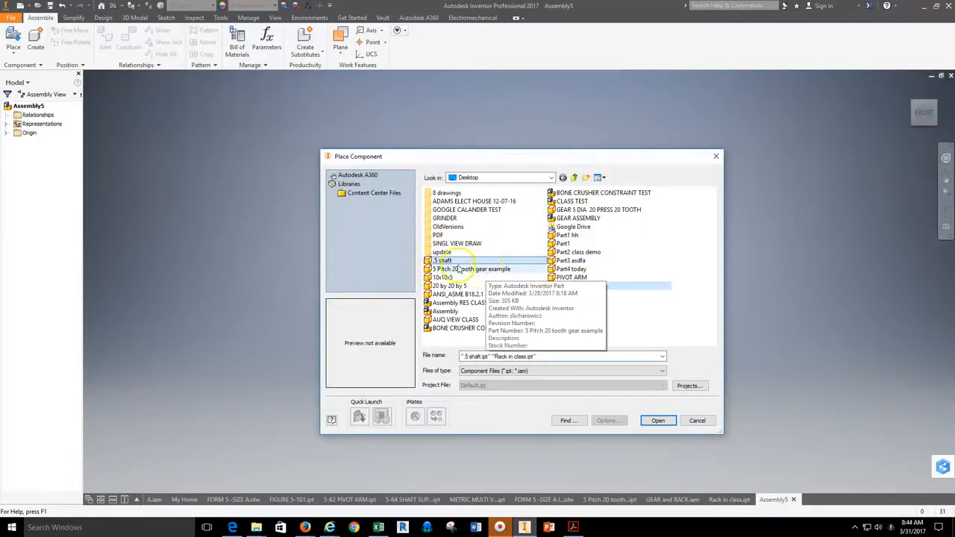
{"action": "left_click", "coordinate": [455, 271], "text": "ctrl"}
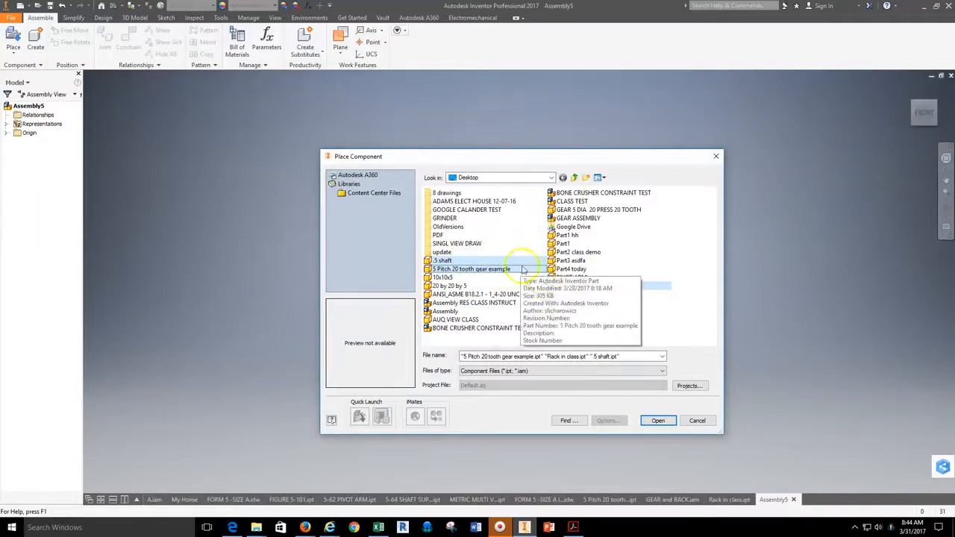
{"action": "left_click", "coordinate": [657, 419]}
{"action": "scroll", "coordinate": [516, 299], "scroll_direction": "down", "scroll_amount": 6}
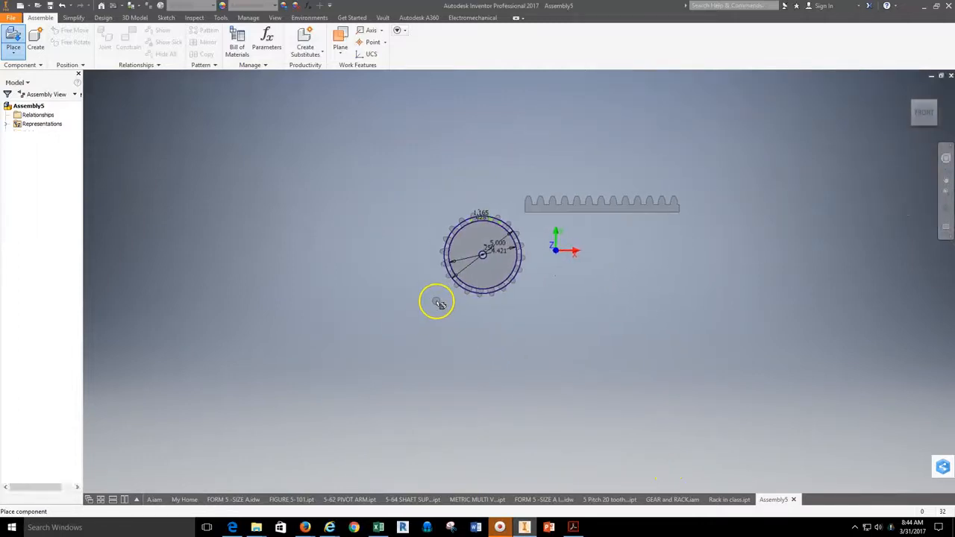
{"action": "left_click", "coordinate": [544, 332]}
{"action": "key", "text": "Escape"}
Separate the placed components by moving the gear up and the rack down, clear of the shaft
{"action": "left_click_drag", "start_coordinate": [410, 266], "coordinate": [537, 171]}
{"action": "left_click_drag", "start_coordinate": [496, 267], "coordinate": [522, 302]}
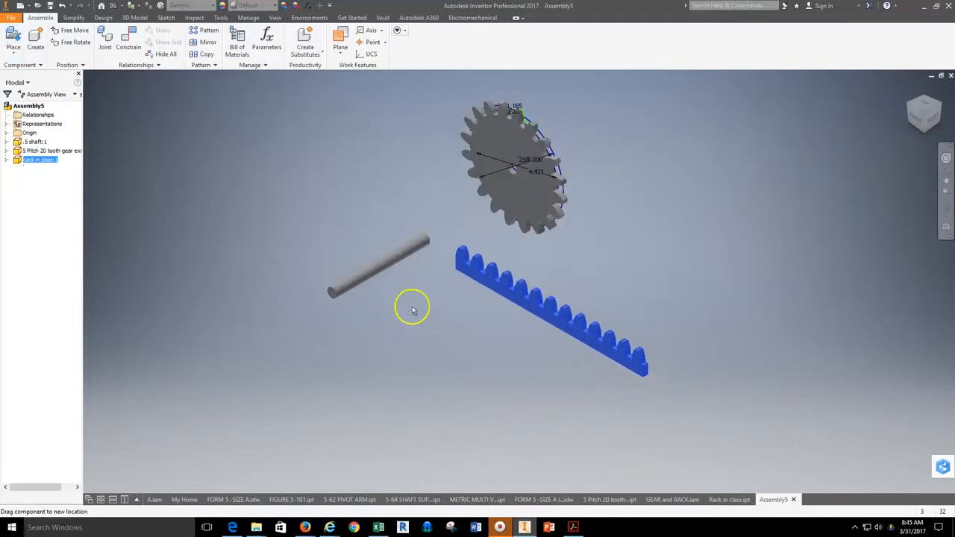
{"action": "left_click", "coordinate": [264, 207]}
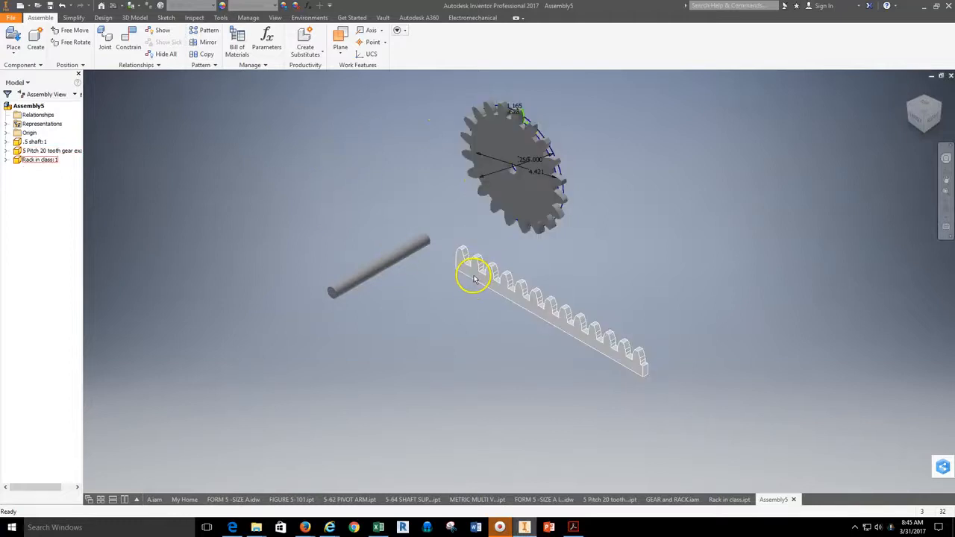
Turn on the visibility of the assembly's origin XZ Plane
{"action": "left_click", "coordinate": [6, 133]}
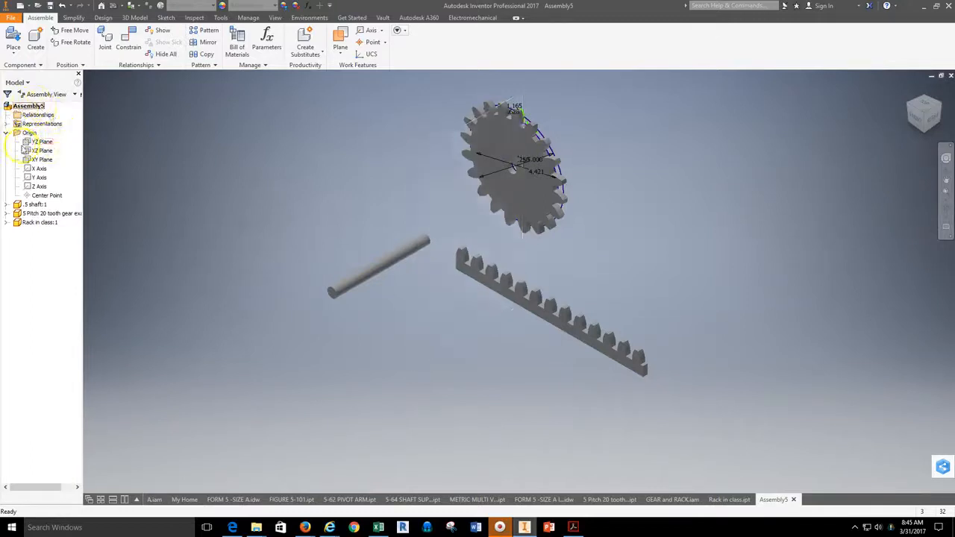
{"action": "left_click", "coordinate": [6, 133]}
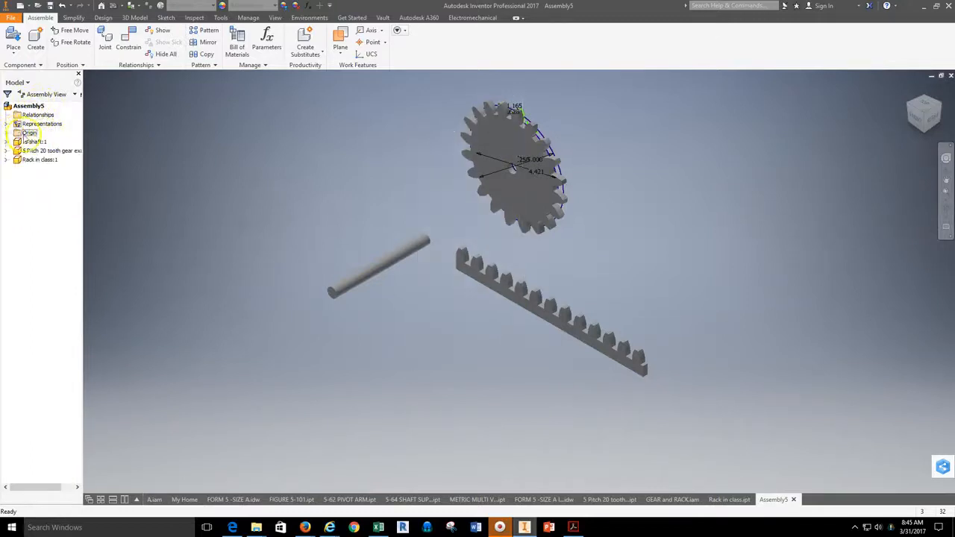
{"action": "left_click", "coordinate": [6, 132]}
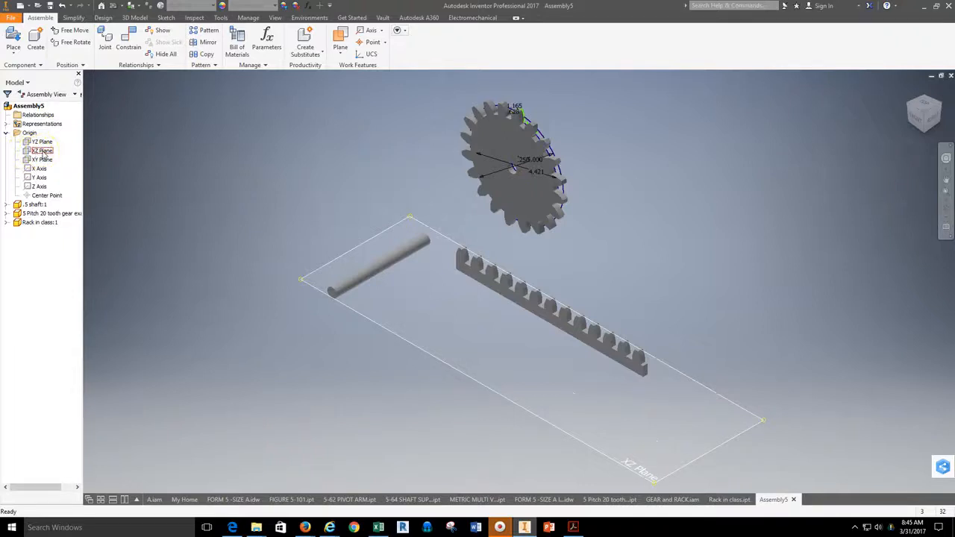
{"action": "left_click", "coordinate": [44, 152]}
{"action": "right_click", "coordinate": [45, 154]}
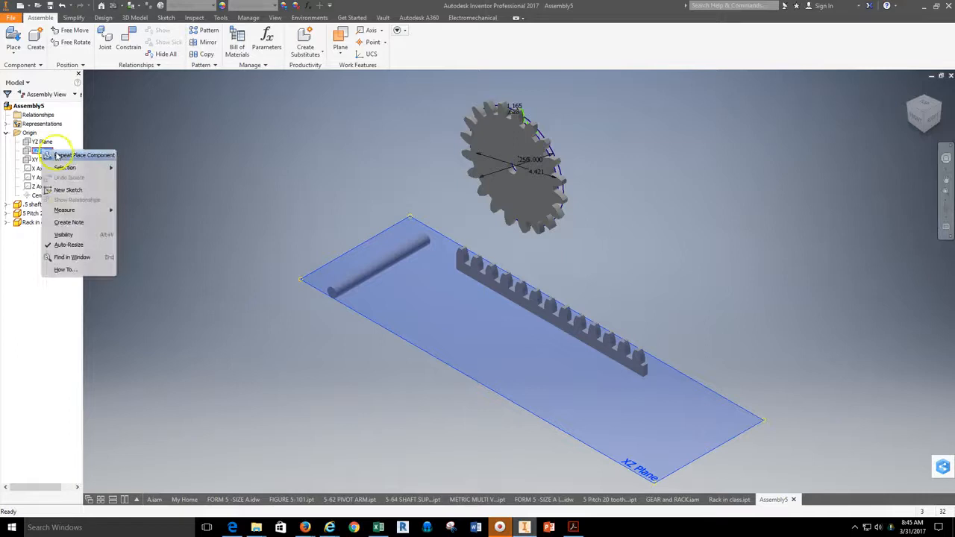
{"action": "left_click", "coordinate": [63, 234]}
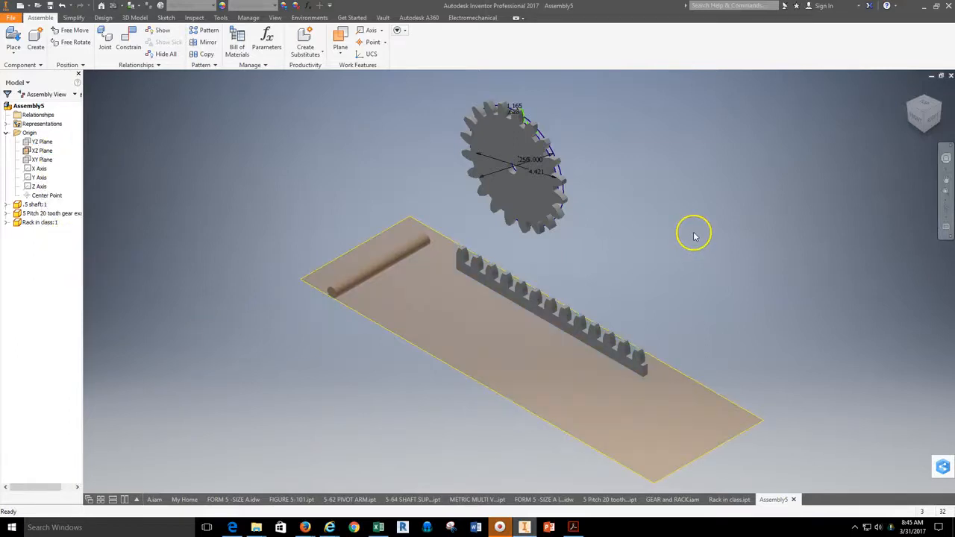
Apply a Mate constraint with 0.000 in offset between the rack's flat underside and the assembly's XZ Plane
{"action": "left_click", "coordinate": [946, 209]}
{"action": "left_click_drag", "start_coordinate": [561, 301], "coordinate": [518, 296]}
{"action": "right_click", "coordinate": [179, 134]}
{"action": "left_click", "coordinate": [211, 130]}
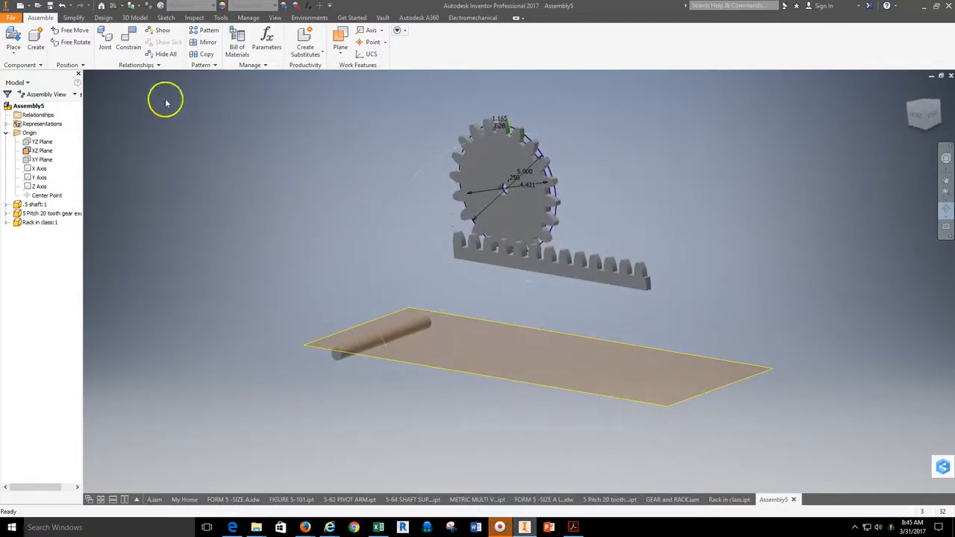
{"action": "left_click", "coordinate": [128, 45]}
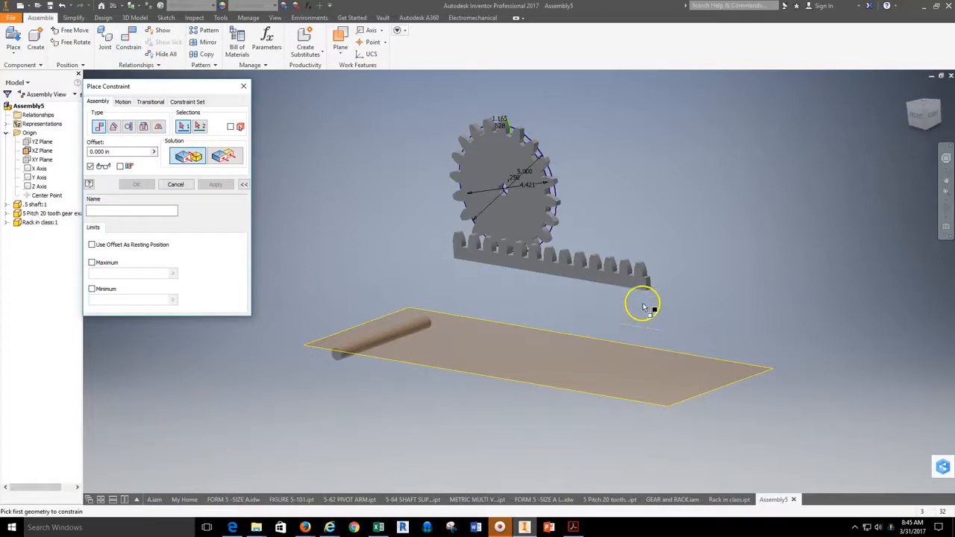
{"action": "left_click", "coordinate": [945, 209]}
{"action": "left_click_drag", "start_coordinate": [750, 294], "coordinate": [437, 220]}
{"action": "right_click", "coordinate": [375, 179]}
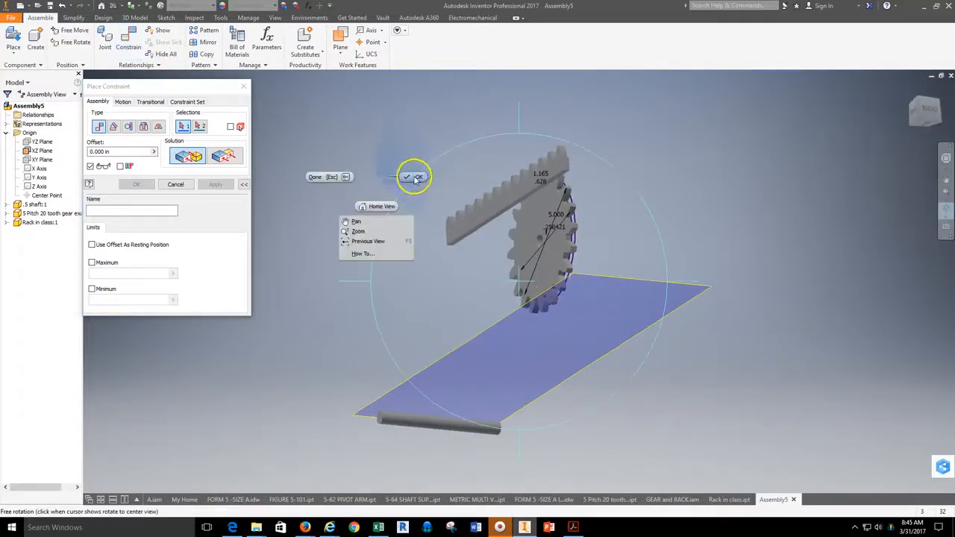
{"action": "left_click", "coordinate": [416, 178]}
{"action": "scroll", "coordinate": [492, 219], "scroll_direction": "up", "scroll_amount": 3}
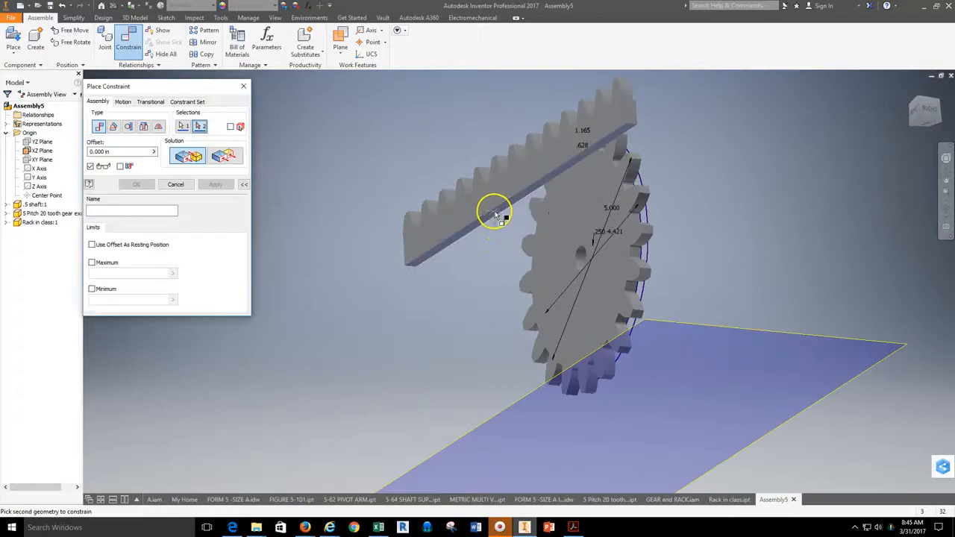
{"action": "scroll", "coordinate": [485, 283], "scroll_direction": "down", "scroll_amount": 4}
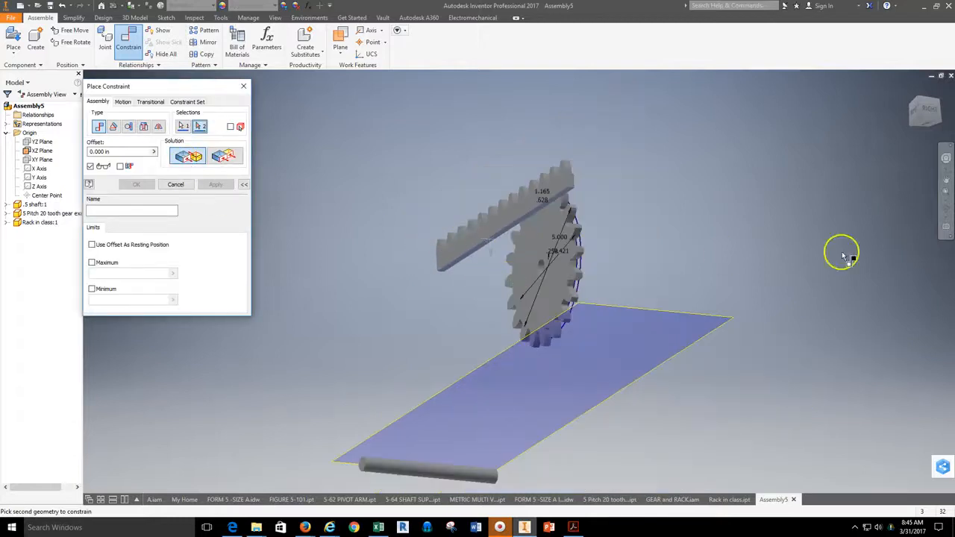
{"action": "left_click", "coordinate": [941, 206]}
{"action": "left_click_drag", "start_coordinate": [557, 315], "coordinate": [396, 202]}
{"action": "right_click", "coordinate": [432, 202]}
{"action": "left_click", "coordinate": [405, 277]}
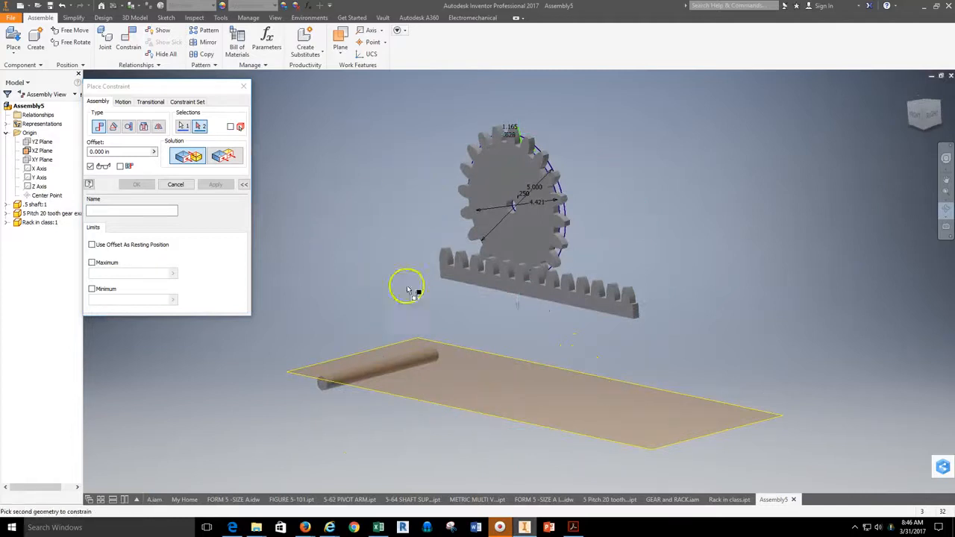
{"action": "left_click", "coordinate": [467, 412]}
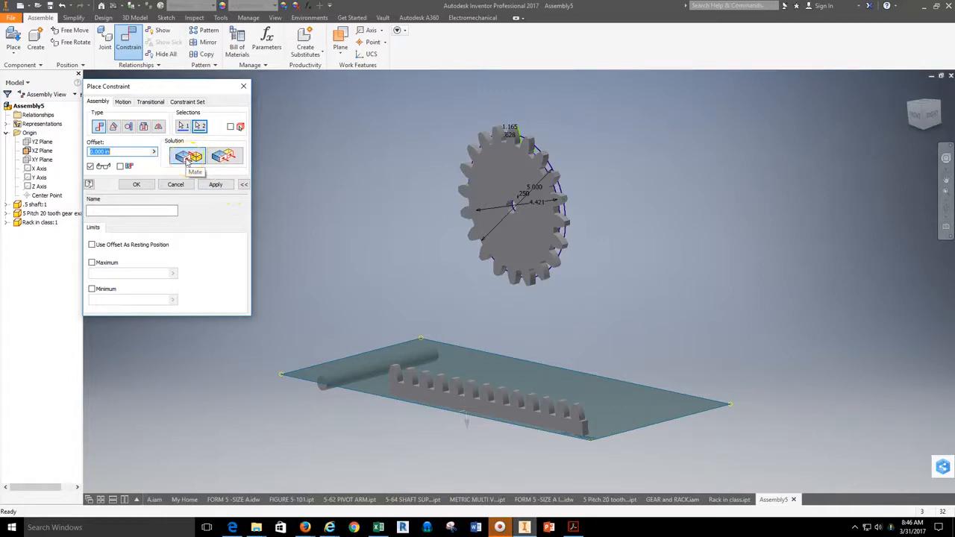
{"action": "left_click", "coordinate": [215, 185]}
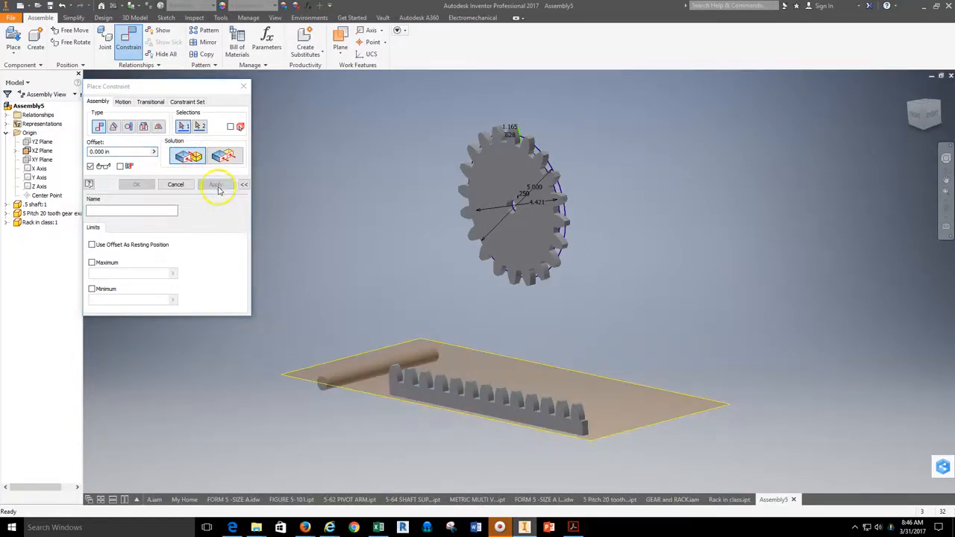
{"action": "left_click", "coordinate": [175, 185]}
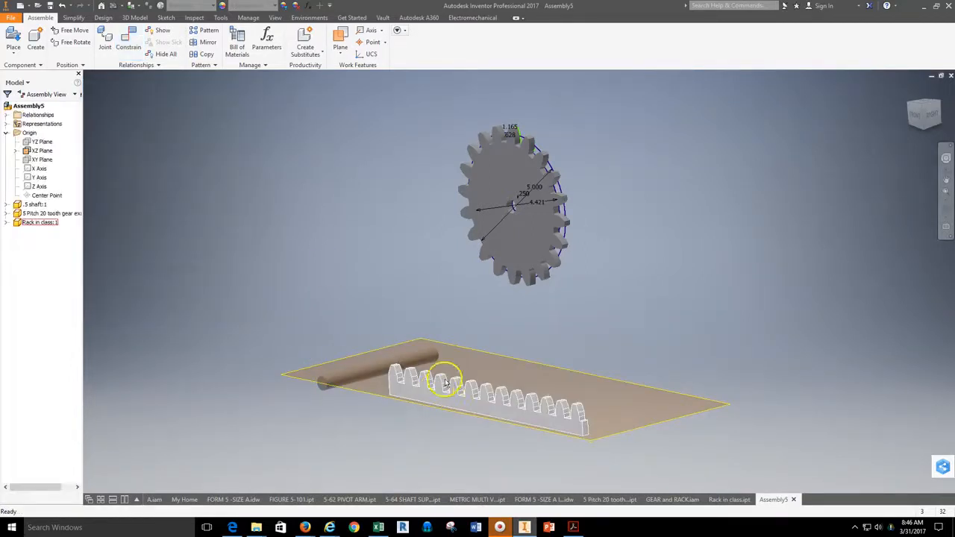
Slide the rack along the XZ Plane until it lies roughly centred beneath the gear
{"action": "left_click_drag", "start_coordinate": [460, 393], "coordinate": [581, 350]}
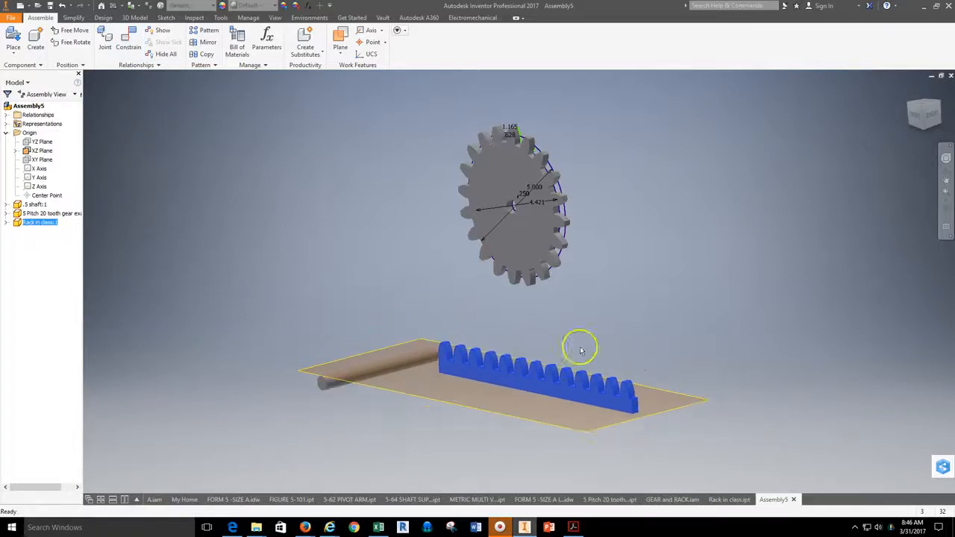
{"action": "left_click", "coordinate": [918, 114]}
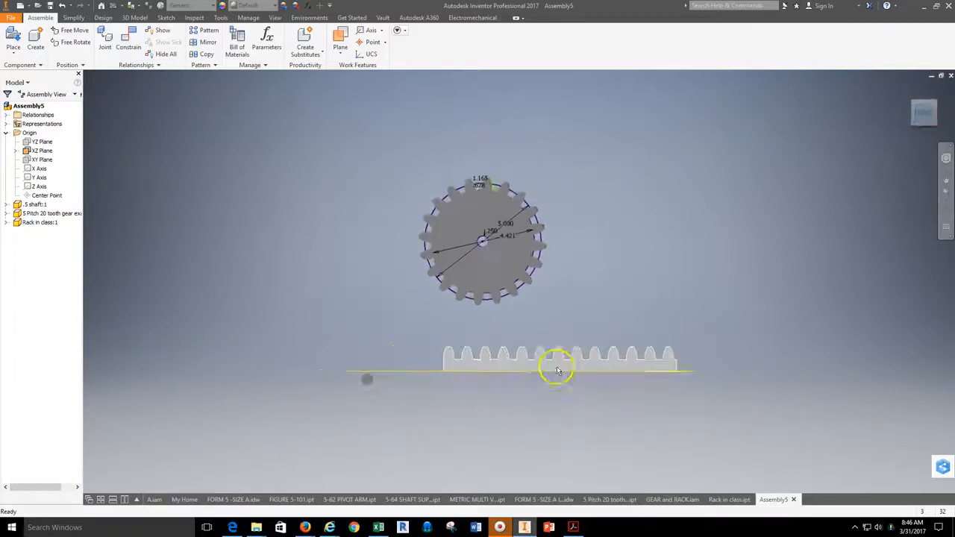
{"action": "left_click_drag", "start_coordinate": [560, 361], "coordinate": [522, 347]}
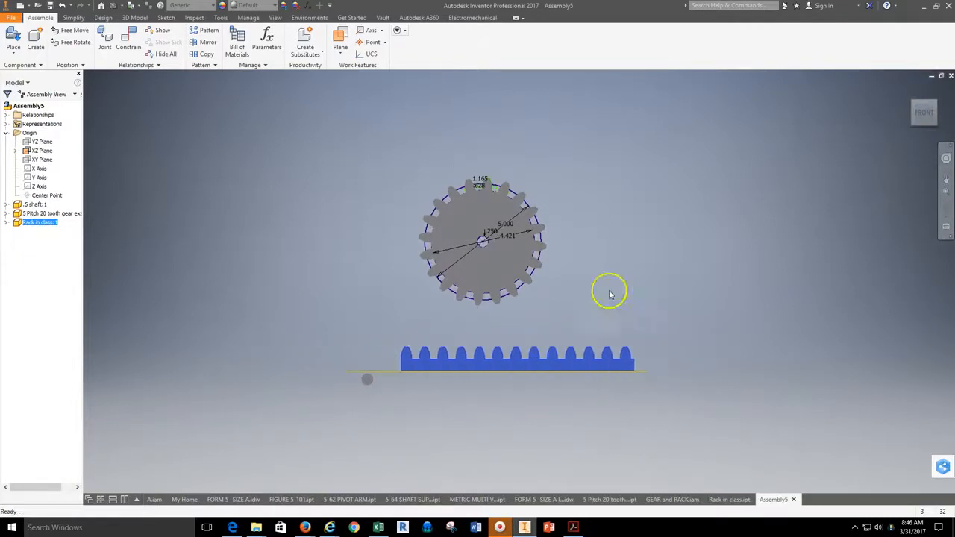
Turn on the visibility of the assembly's origin XY Plane
{"action": "left_click", "coordinate": [910, 102]}
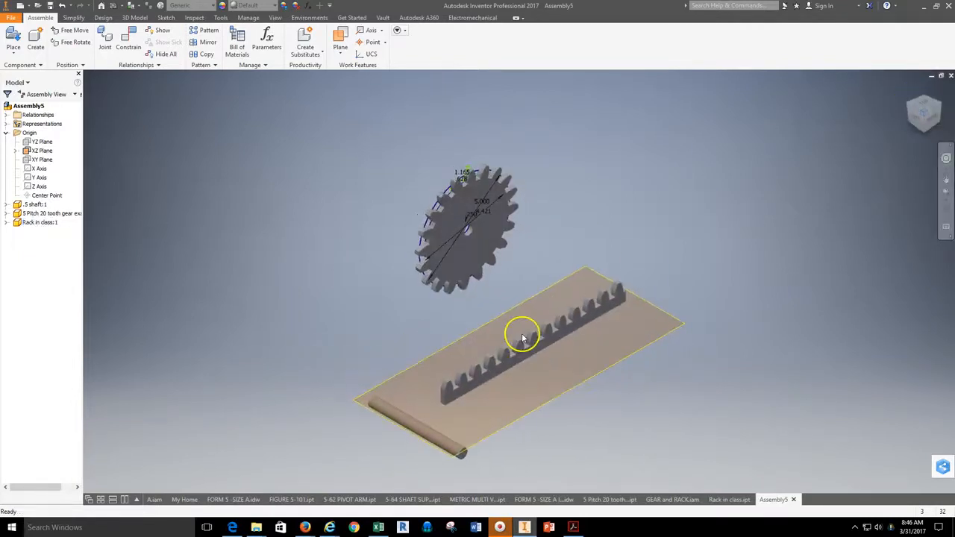
{"action": "right_click", "coordinate": [30, 162]}
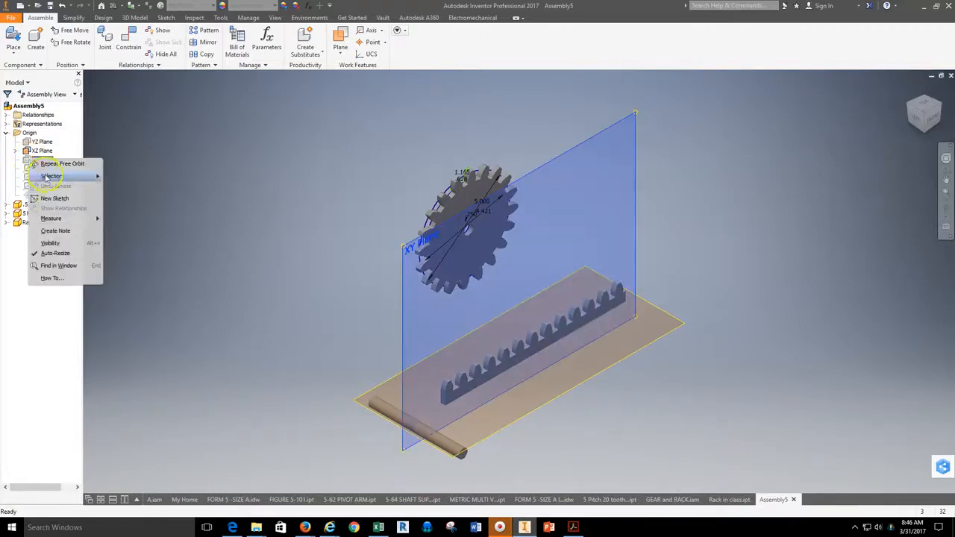
{"action": "left_click", "coordinate": [49, 243]}
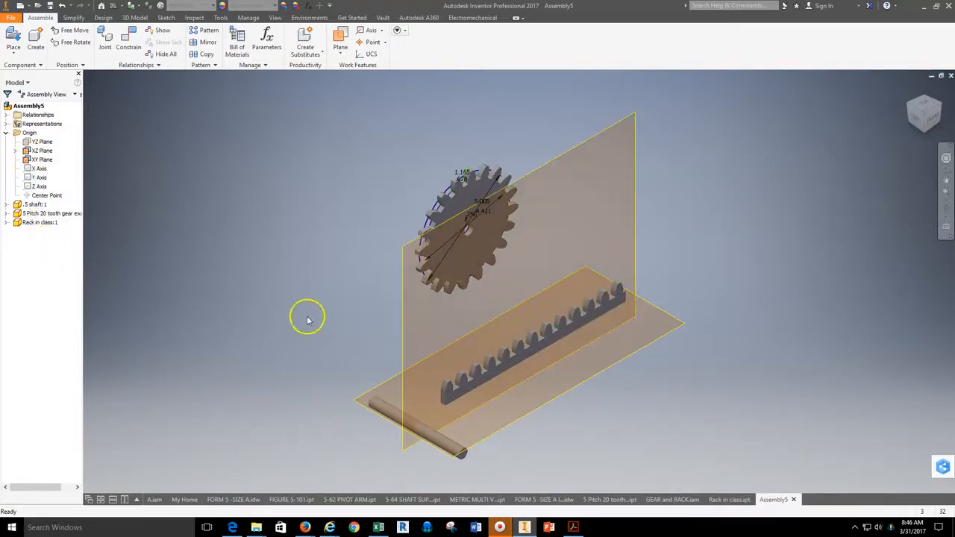
Move the rack across the XZ Plane, away from the XY Plane, so its back side face is accessible
{"action": "left_click", "coordinate": [945, 209]}
{"action": "left_click_drag", "start_coordinate": [578, 377], "coordinate": [666, 381]}
{"action": "right_click", "coordinate": [673, 297]}
{"action": "left_click", "coordinate": [704, 295]}
{"action": "left_click_drag", "start_coordinate": [533, 380], "coordinate": [474, 397]}
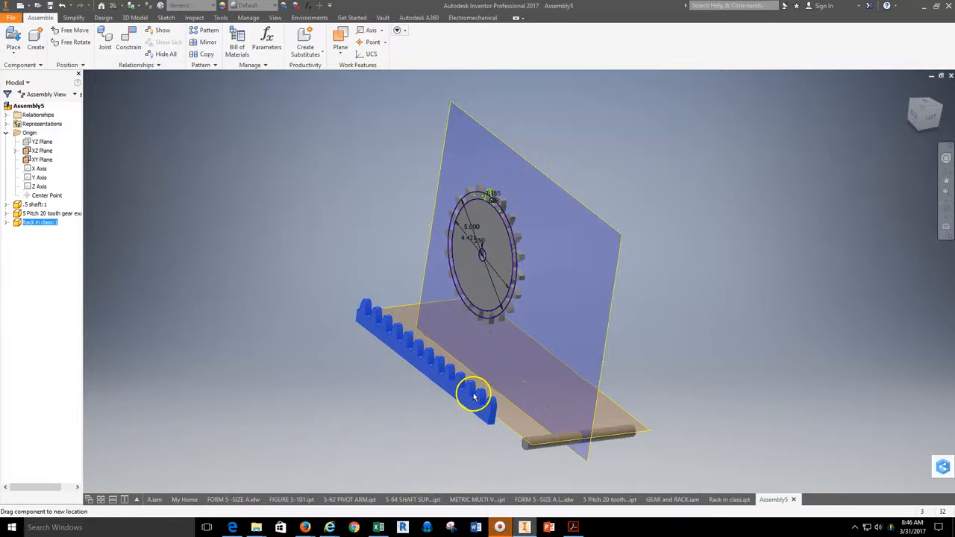
Apply a Mate constraint with 0.000 in offset between the rack's back side face and the assembly's XY Plane
{"action": "left_click", "coordinate": [128, 39]}
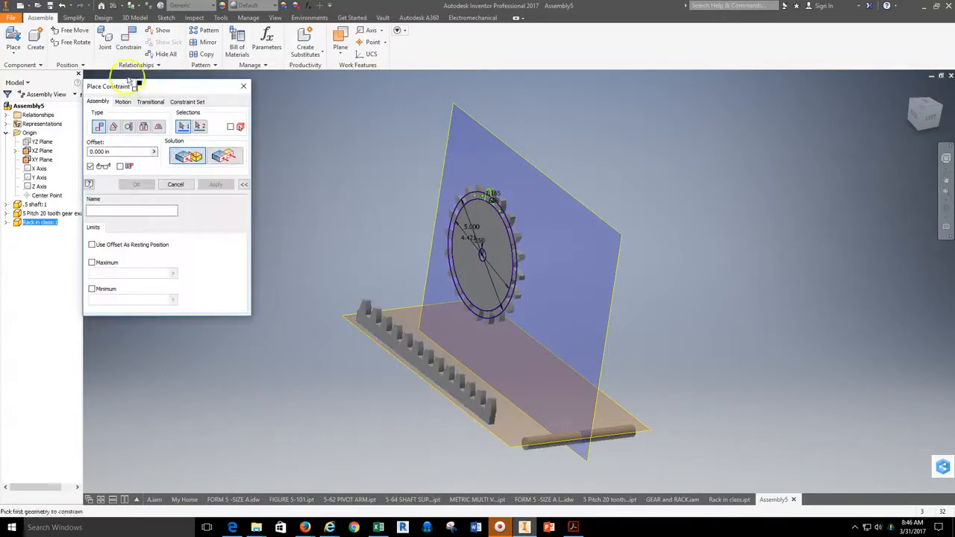
{"action": "left_click", "coordinate": [947, 209]}
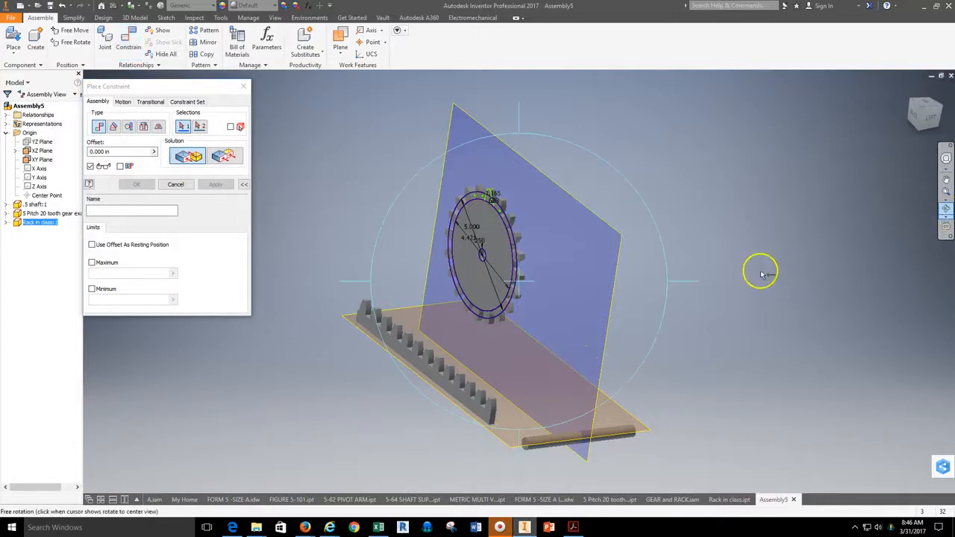
{"action": "left_click", "coordinate": [192, 156]}
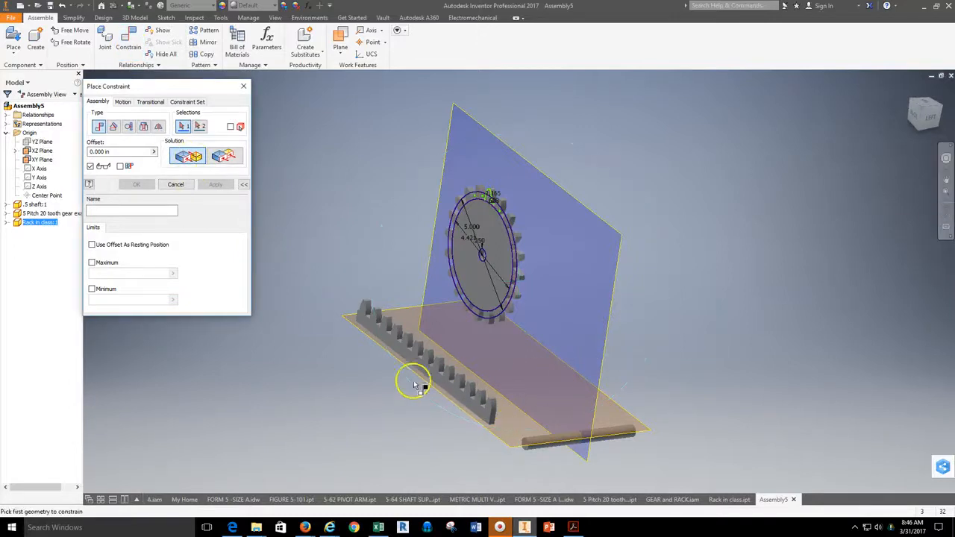
{"action": "scroll", "coordinate": [419, 371], "scroll_direction": "down", "scroll_amount": 3}
{"action": "left_click", "coordinate": [417, 358]}
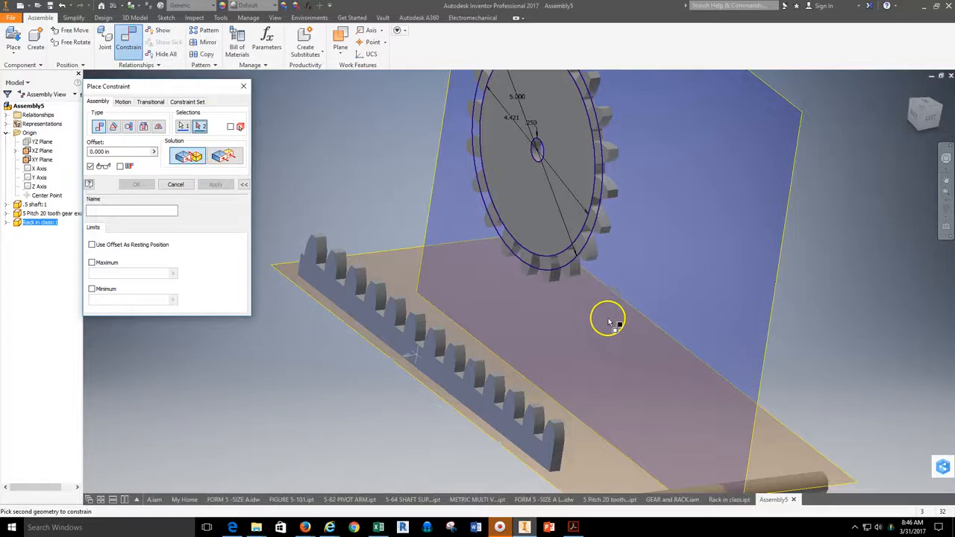
{"action": "scroll", "coordinate": [608, 328], "scroll_direction": "up", "scroll_amount": 2}
{"action": "left_click", "coordinate": [694, 356]}
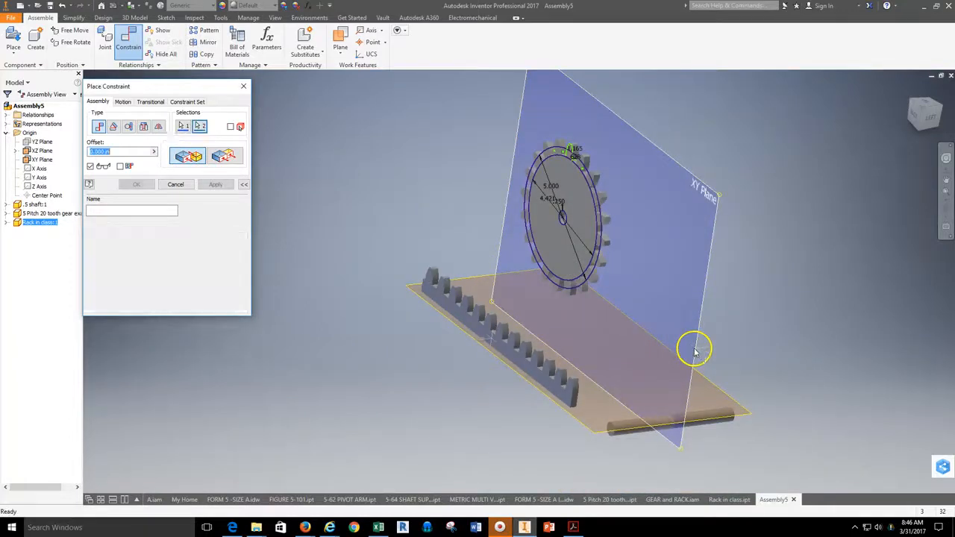
{"action": "scroll", "coordinate": [746, 366], "scroll_direction": "up", "scroll_amount": 2}
{"action": "middle_click_drag", "start_coordinate": [753, 368], "coordinate": [584, 346]}
{"action": "left_click", "coordinate": [941, 211]}
{"action": "left_click_drag", "start_coordinate": [652, 358], "coordinate": [525, 382]}
{"action": "scroll", "coordinate": [510, 346], "scroll_direction": "up", "scroll_amount": 1}
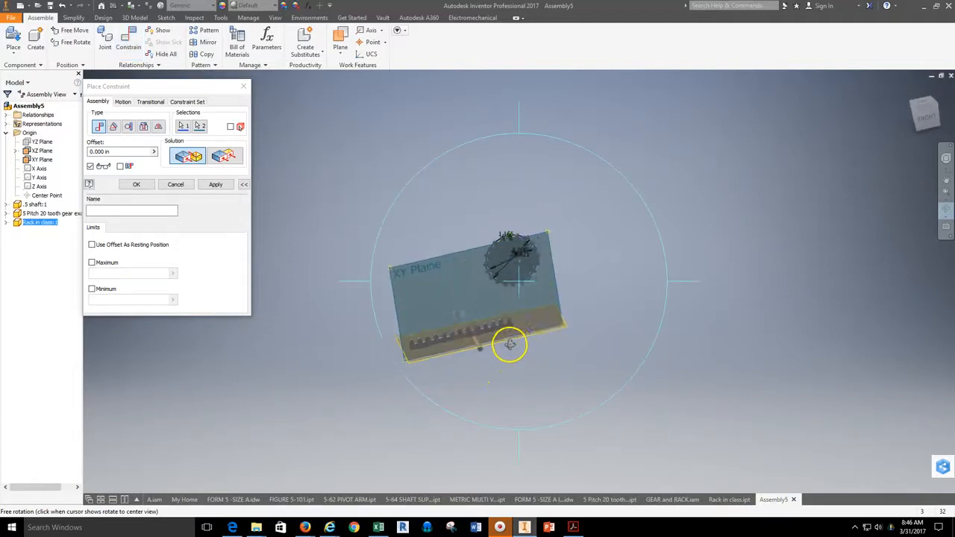
{"action": "scroll", "coordinate": [510, 345], "scroll_direction": "down", "scroll_amount": 3}
{"action": "middle_click_drag", "start_coordinate": [542, 347], "coordinate": [547, 348]}
{"action": "left_click_drag", "start_coordinate": [547, 349], "coordinate": [634, 362]}
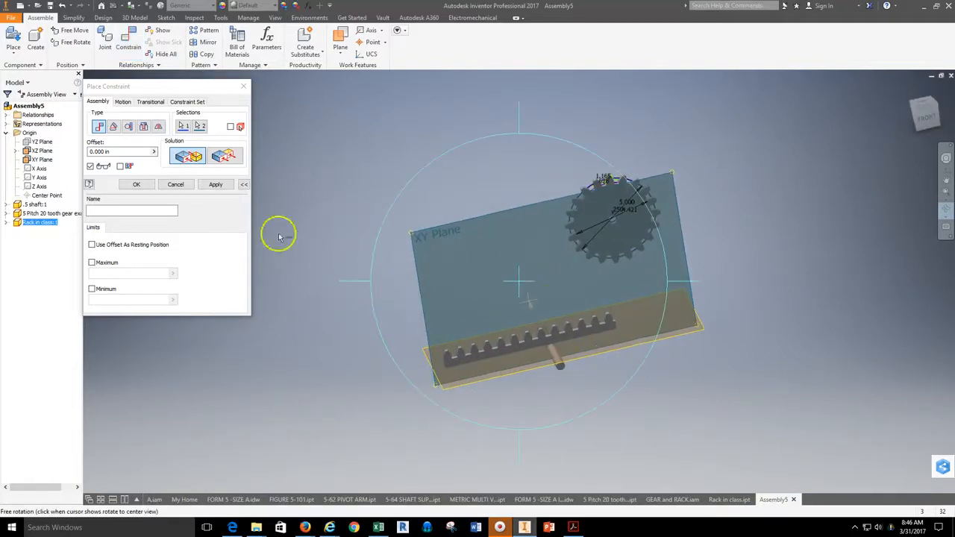
{"action": "left_click", "coordinate": [215, 184]}
{"action": "left_click", "coordinate": [176, 186]}
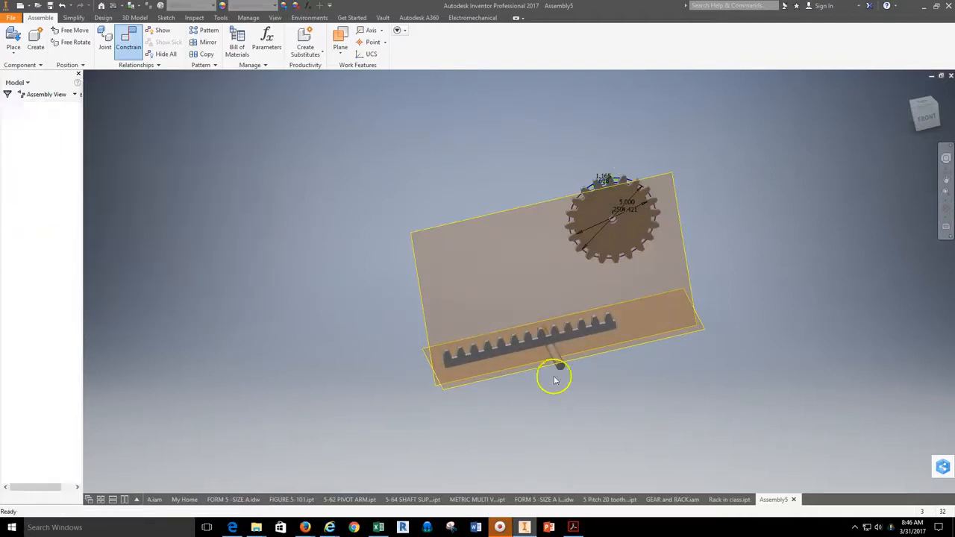
Slide the constrained rack lengthwise along the XY Plane
{"action": "scroll", "coordinate": [522, 358], "scroll_direction": "down", "scroll_amount": 3}
{"action": "scroll", "coordinate": [530, 283], "scroll_direction": "up", "scroll_amount": 1}
{"action": "left_click_drag", "start_coordinate": [530, 284], "coordinate": [603, 256]}
{"action": "scroll", "coordinate": [603, 256], "scroll_direction": "up", "scroll_amount": 4}
{"action": "scroll", "coordinate": [602, 255], "scroll_direction": "down", "scroll_amount": 3}
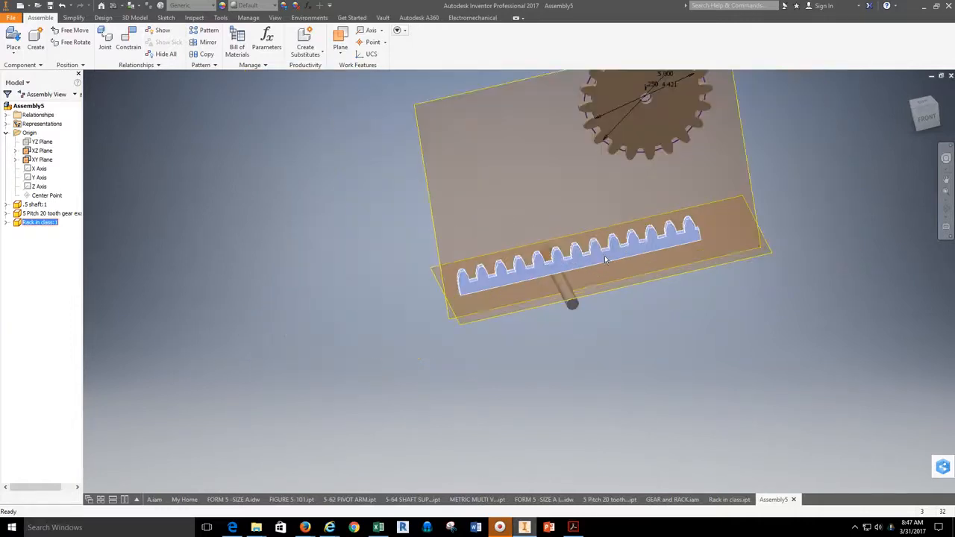
{"action": "left_click", "coordinate": [842, 320]}
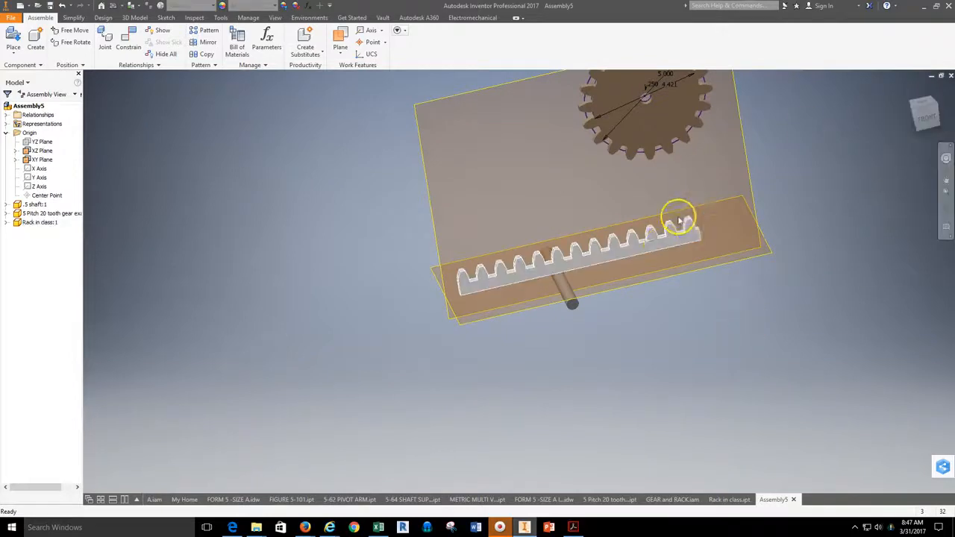
Apply a Flush Mate constraint with 0.000 in offset between the gear's flat face and the rack's side face
{"action": "mouse_move", "coordinate": [914, 113]}
{"action": "left_mouse_down"}
{"action": "mouse_move", "coordinate": [930, 123]}
{"action": "mouse_move", "coordinate": [115, 100]}
{"action": "mouse_move", "coordinate": [923, 115]}
{"action": "left_mouse_up"}
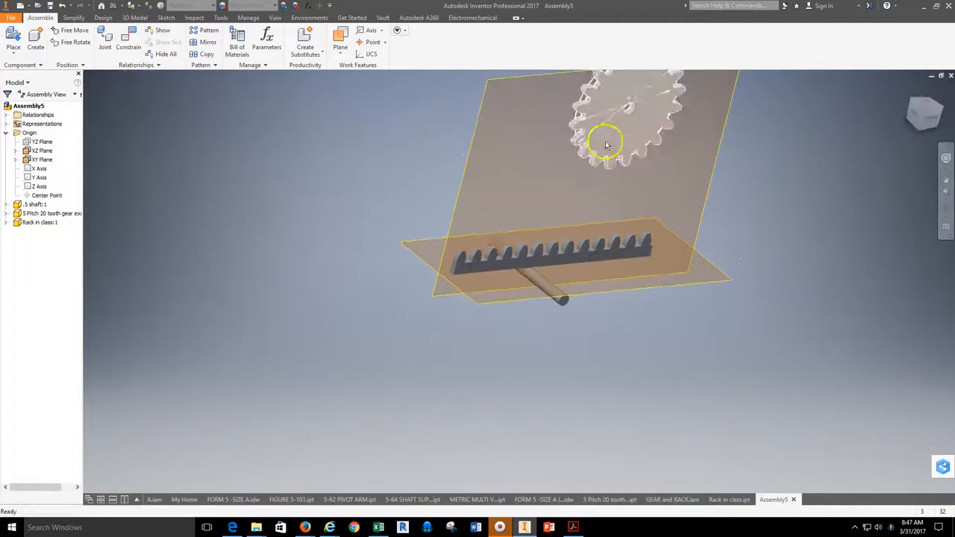
{"action": "middle_click_drag", "start_coordinate": [579, 188], "coordinate": [553, 277]}
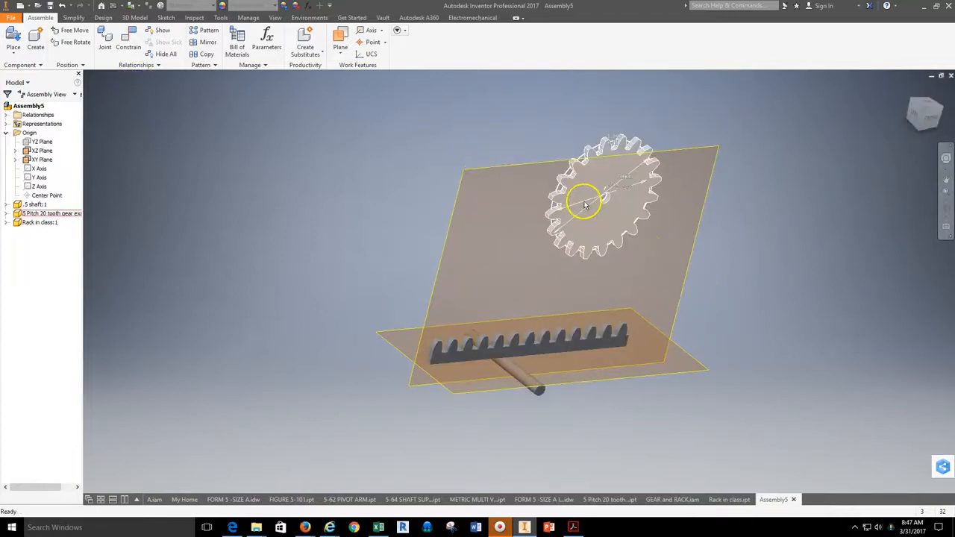
{"action": "left_click", "coordinate": [130, 47]}
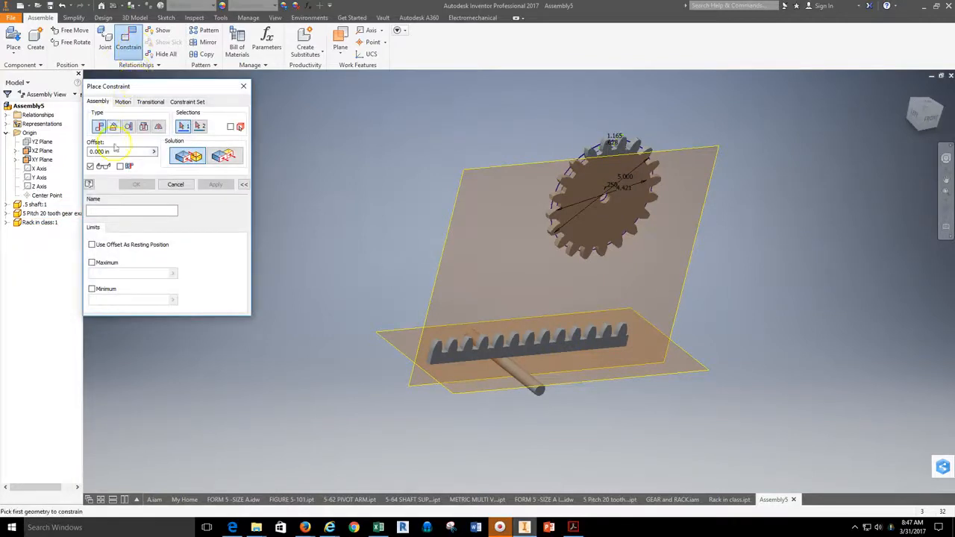
{"action": "left_click", "coordinate": [230, 158]}
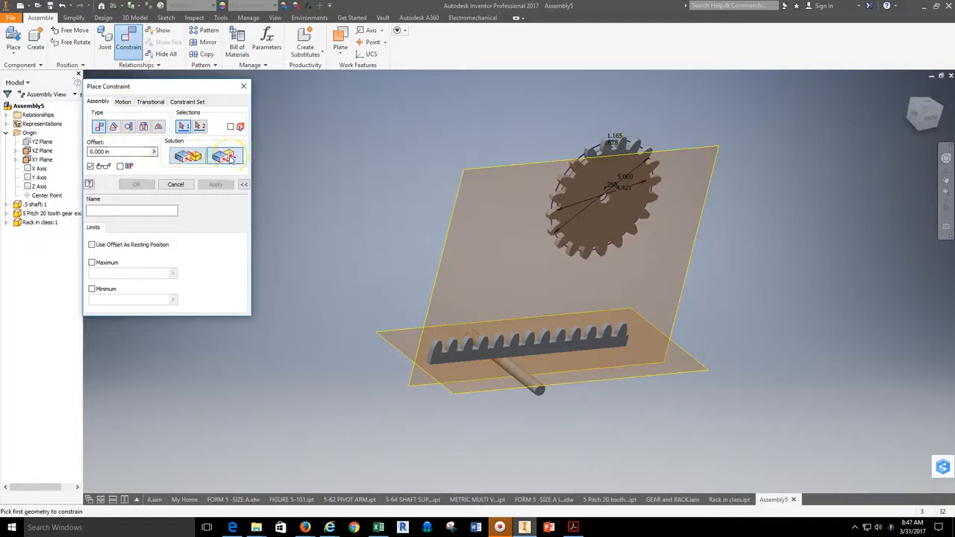
{"action": "left_click", "coordinate": [440, 298]}
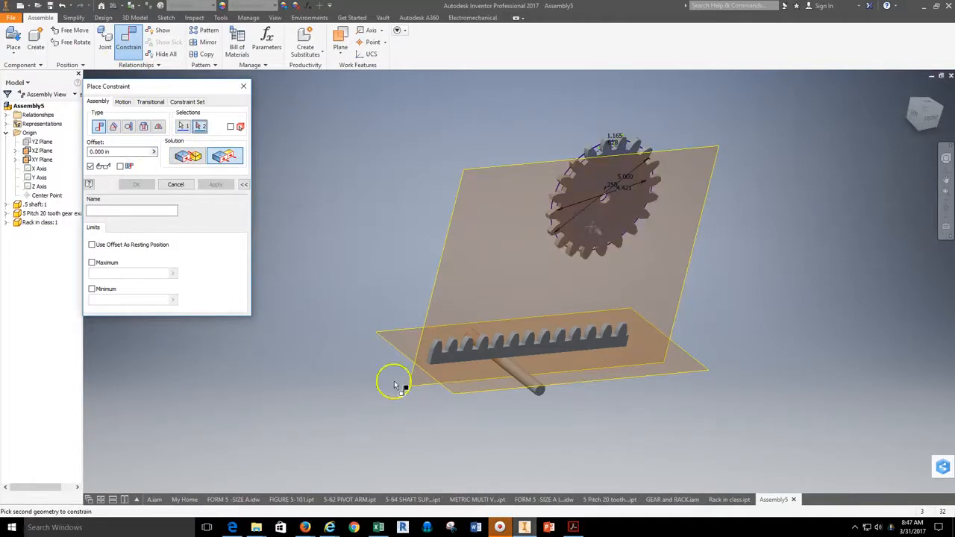
{"action": "scroll", "coordinate": [388, 399], "scroll_direction": "up", "scroll_amount": 2}
{"action": "left_click", "coordinate": [498, 350]}
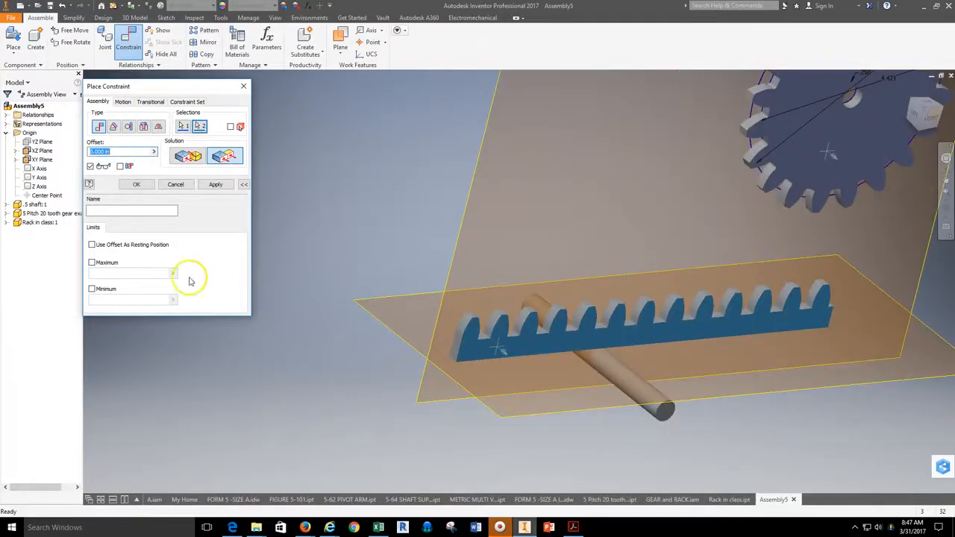
{"action": "left_click", "coordinate": [210, 186]}
{"action": "left_click", "coordinate": [182, 186]}
Move the gear above the middle of the rack and check from the side that it stays in line with it
{"action": "scroll", "coordinate": [290, 259], "scroll_direction": "down", "scroll_amount": 2}
{"action": "left_click_drag", "start_coordinate": [578, 209], "coordinate": [492, 235]}
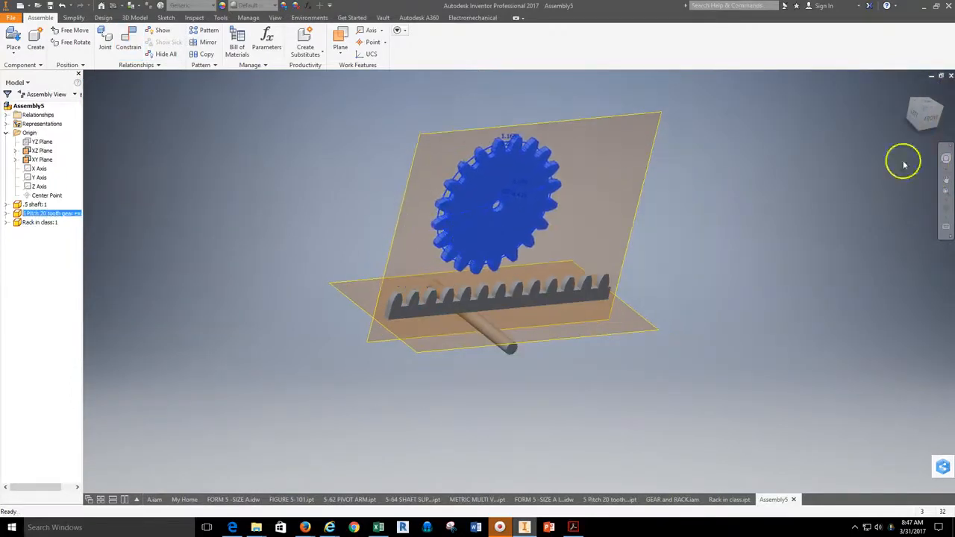
{"action": "left_click", "coordinate": [910, 119]}
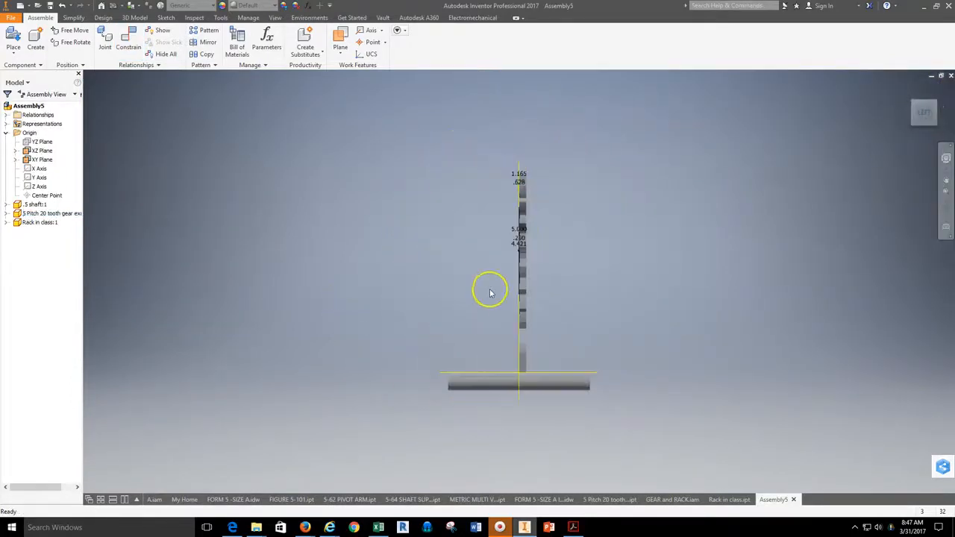
{"action": "mouse_move", "coordinate": [522, 278]}
{"action": "left_mouse_down"}
{"action": "mouse_move", "coordinate": [522, 330]}
{"action": "mouse_move", "coordinate": [539, 277]}
{"action": "mouse_move", "coordinate": [514, 391]}
{"action": "mouse_move", "coordinate": [515, 187]}
{"action": "mouse_move", "coordinate": [521, 288]}
{"action": "left_mouse_up"}
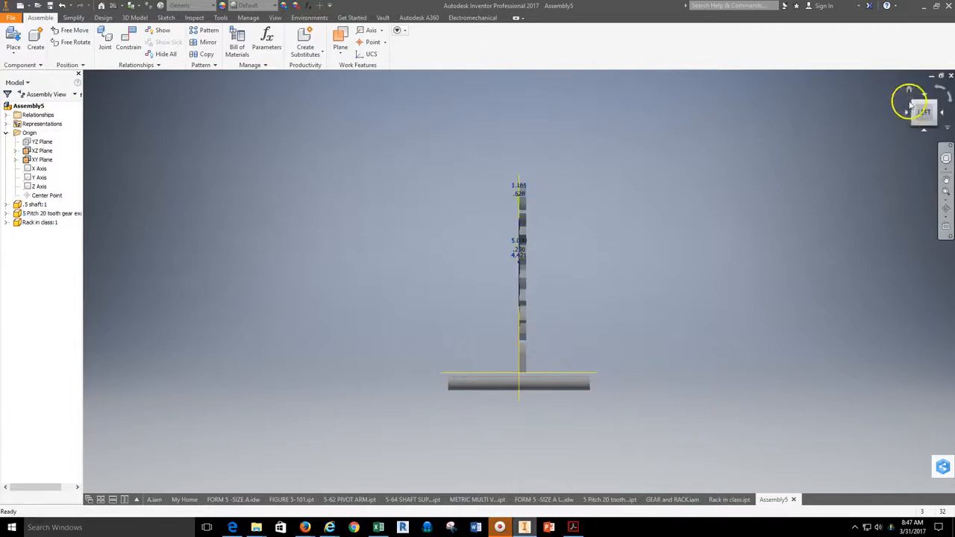
Examine in the home view how the gear teeth line up with the rack teeth
{"action": "left_click", "coordinate": [908, 97]}
{"action": "scroll", "coordinate": [556, 313], "scroll_direction": "up", "scroll_amount": 3}
{"action": "mouse_move", "coordinate": [537, 334]}
{"action": "left_mouse_down"}
{"action": "mouse_move", "coordinate": [545, 228]}
{"action": "mouse_move", "coordinate": [532, 358]}
{"action": "mouse_move", "coordinate": [546, 265]}
{"action": "mouse_move", "coordinate": [546, 366]}
{"action": "mouse_move", "coordinate": [545, 315]}
{"action": "mouse_move", "coordinate": [549, 324]}
{"action": "left_mouse_up"}
{"action": "scroll", "coordinate": [504, 355], "scroll_direction": "up", "scroll_amount": 3}
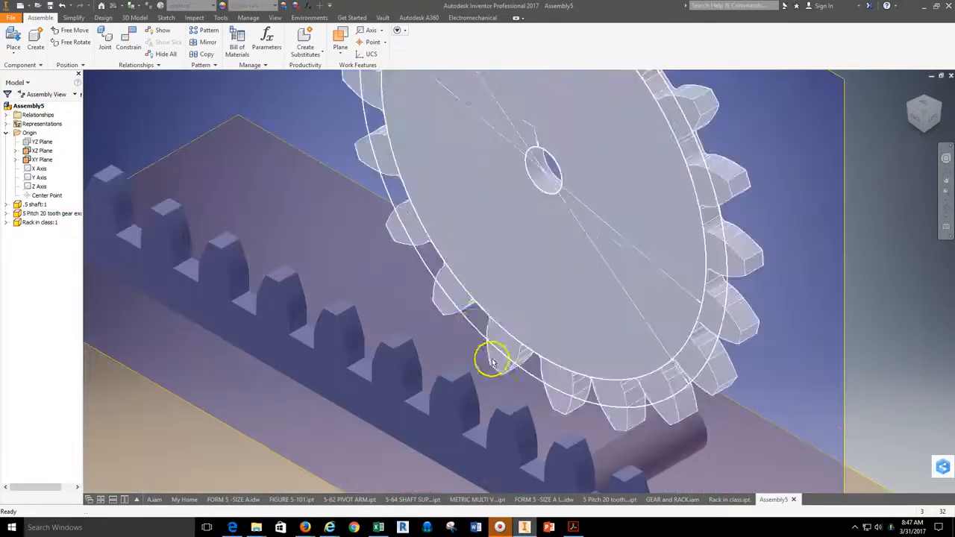
{"action": "scroll", "coordinate": [543, 375], "scroll_direction": "down", "scroll_amount": 3}
{"action": "middle_click_drag", "start_coordinate": [552, 384], "coordinate": [544, 316]}
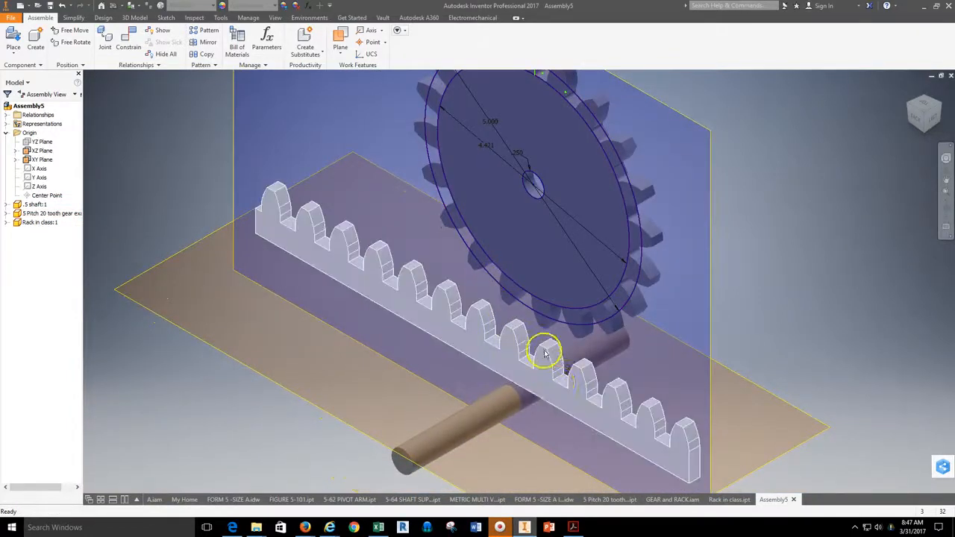
{"action": "left_click", "coordinate": [588, 401]}
{"action": "scroll", "coordinate": [477, 366], "scroll_direction": "down", "scroll_amount": 3}
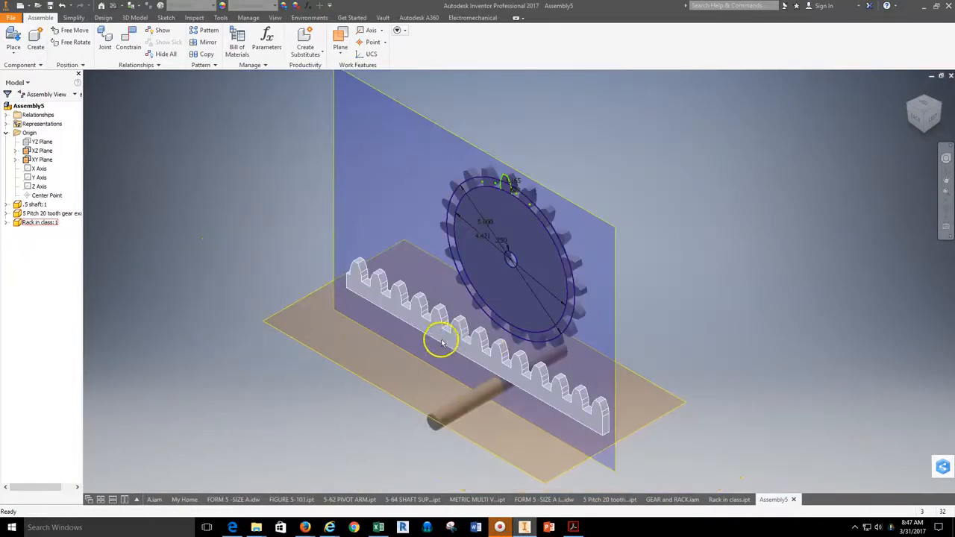
Switch to the Rack in class part and start a 2D sketch on the rack's toothed side face
{"action": "key", "text": "ctrl+Tab"}
{"action": "middle_click_drag", "start_coordinate": [553, 296], "coordinate": [575, 296]}
{"action": "left_click", "coordinate": [19, 41]}
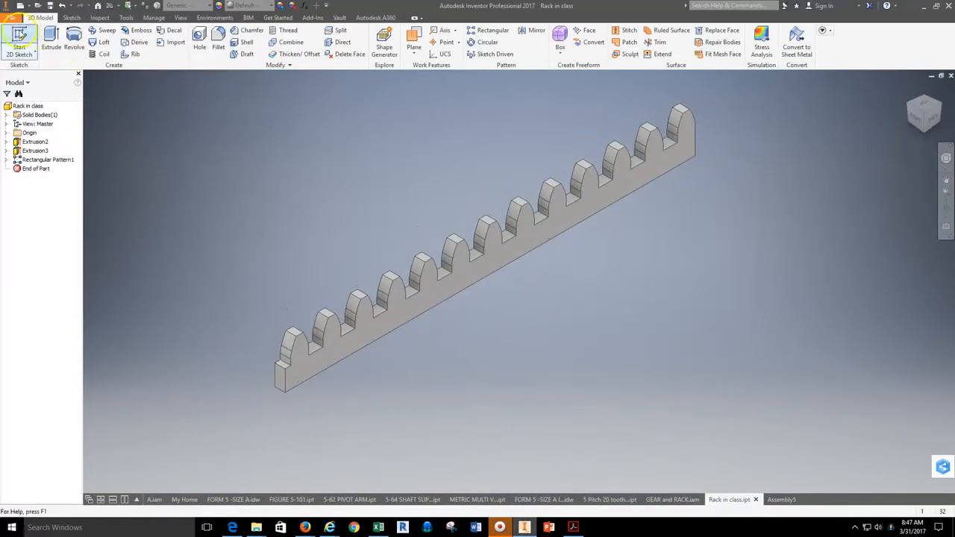
{"action": "left_click", "coordinate": [462, 277]}
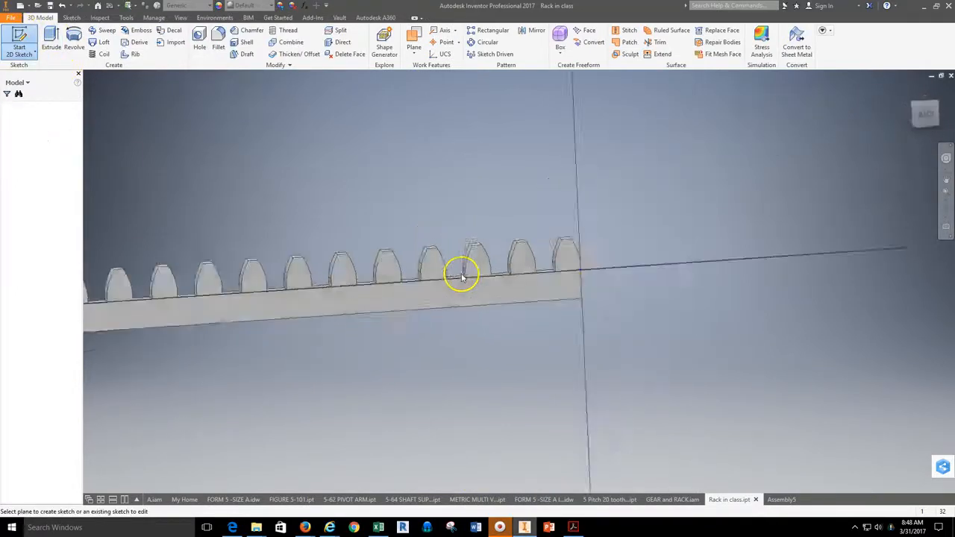
Sketch a horizontal line about 9.4 in long across the teeth between the two end teeth's flanks, and finish the sketch
{"action": "left_click", "coordinate": [51, 39]}
{"action": "scroll", "coordinate": [167, 294], "scroll_direction": "down", "scroll_amount": 3}
{"action": "scroll", "coordinate": [211, 292], "scroll_direction": "down", "scroll_amount": 2}
{"action": "left_click", "coordinate": [248, 203]}
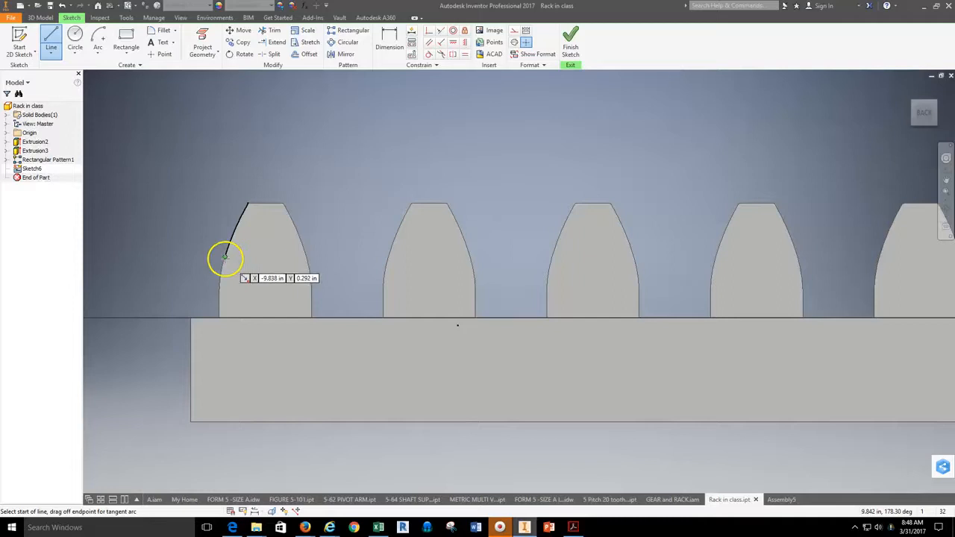
{"action": "left_click", "coordinate": [225, 256]}
{"action": "scroll", "coordinate": [425, 256], "scroll_direction": "down", "scroll_amount": 1}
{"action": "scroll", "coordinate": [424, 256], "scroll_direction": "up", "scroll_amount": 4}
{"action": "middle_click_drag", "start_coordinate": [563, 260], "coordinate": [41, 281]}
{"action": "scroll", "coordinate": [579, 300], "scroll_direction": "down", "scroll_amount": 4}
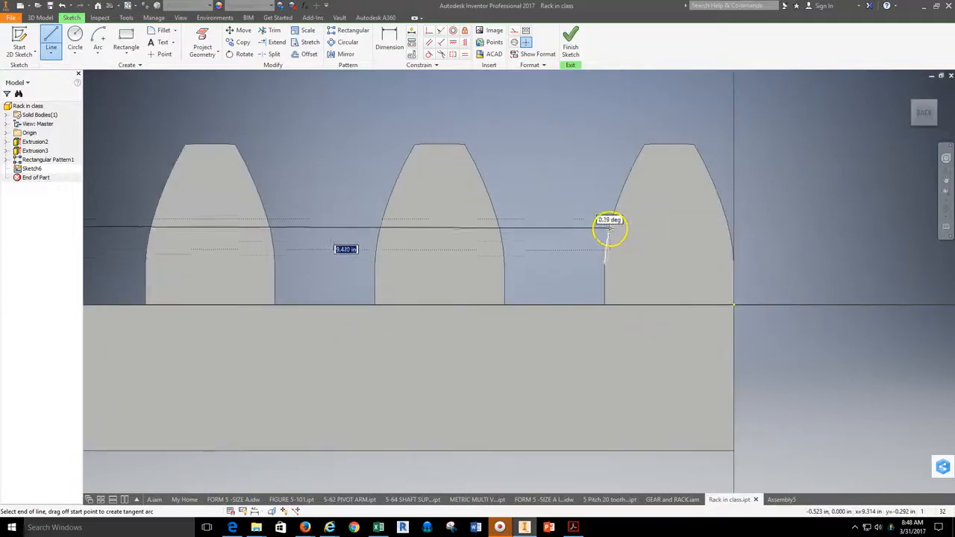
{"action": "left_click", "coordinate": [611, 220]}
{"action": "scroll", "coordinate": [616, 237], "scroll_direction": "up", "scroll_amount": 3}
{"action": "scroll", "coordinate": [258, 265], "scroll_direction": "up", "scroll_amount": 2}
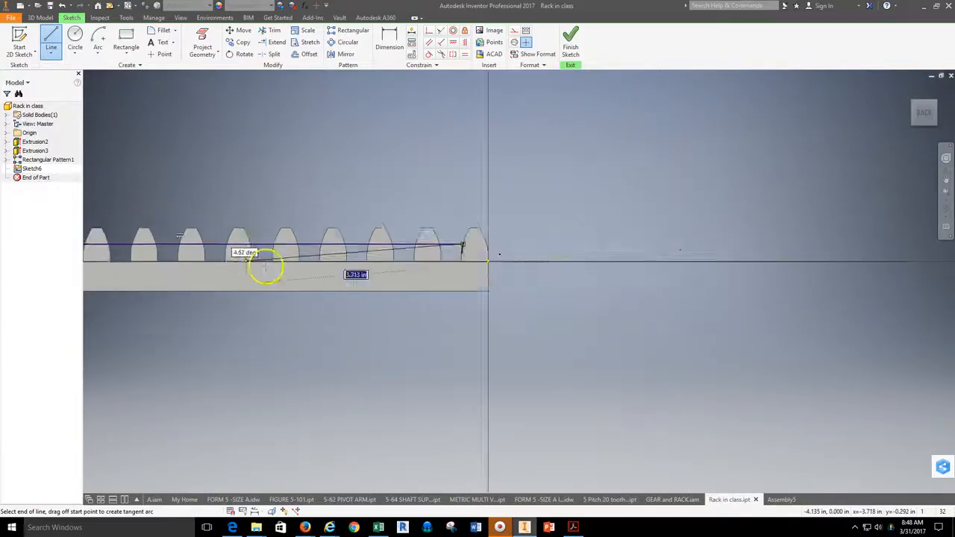
{"action": "scroll", "coordinate": [265, 269], "scroll_direction": "up", "scroll_amount": 2}
{"action": "left_click", "coordinate": [569, 46]}
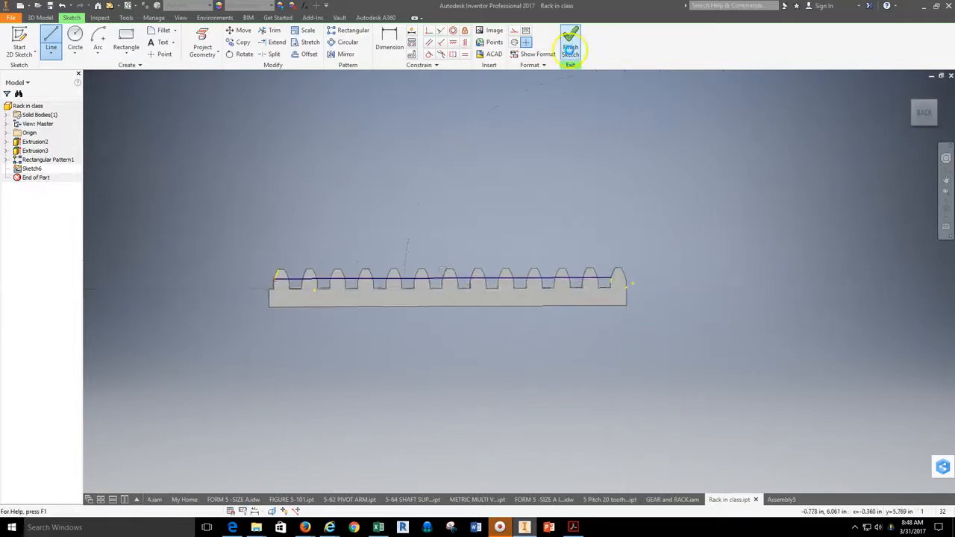
Start a 2D sketch on the rack's opposite side face
{"action": "left_click", "coordinate": [945, 211]}
{"action": "mouse_move", "coordinate": [631, 335]}
{"action": "left_mouse_down"}
{"action": "mouse_move", "coordinate": [488, 373]}
{"action": "mouse_move", "coordinate": [505, 360]}
{"action": "mouse_move", "coordinate": [589, 364]}
{"action": "mouse_move", "coordinate": [609, 390]}
{"action": "left_mouse_up"}
{"action": "left_click", "coordinate": [20, 41]}
{"action": "left_click", "coordinate": [480, 260]}
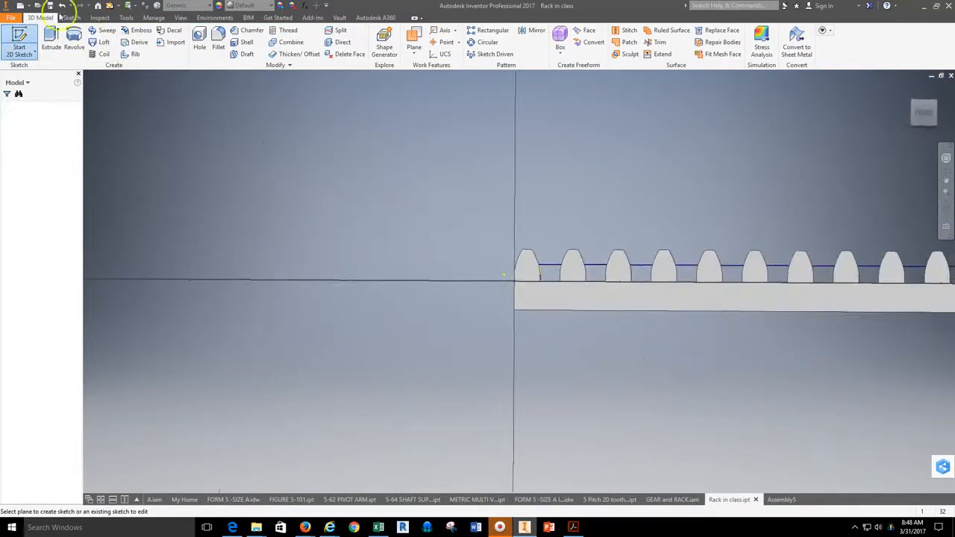
{"action": "middle_click_drag", "start_coordinate": [598, 201], "coordinate": [371, 200]}
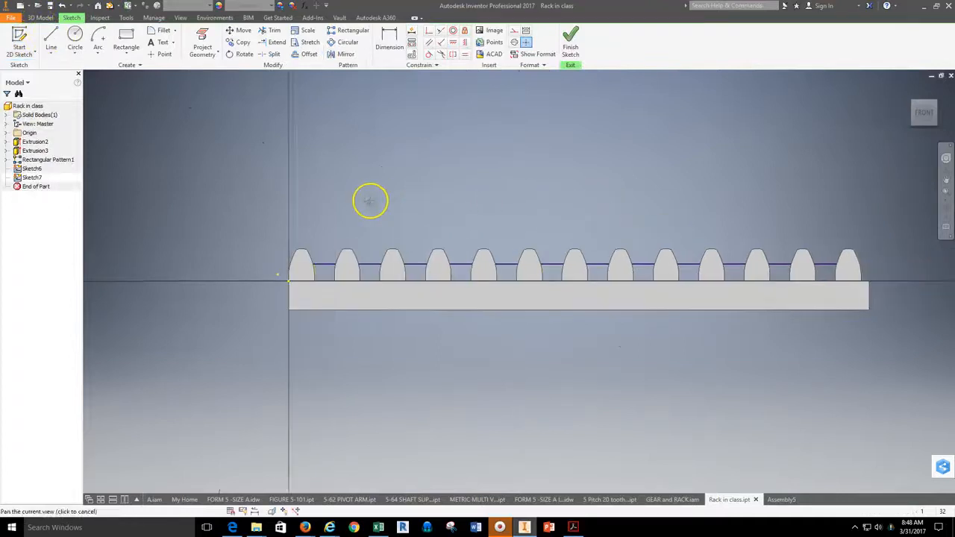
Try to sketch a line from the first tooth's outer flank to the last tooth's inner flank, and delete it
{"action": "key", "text": "l"}
{"action": "scroll", "coordinate": [319, 259], "scroll_direction": "down", "scroll_amount": 4}
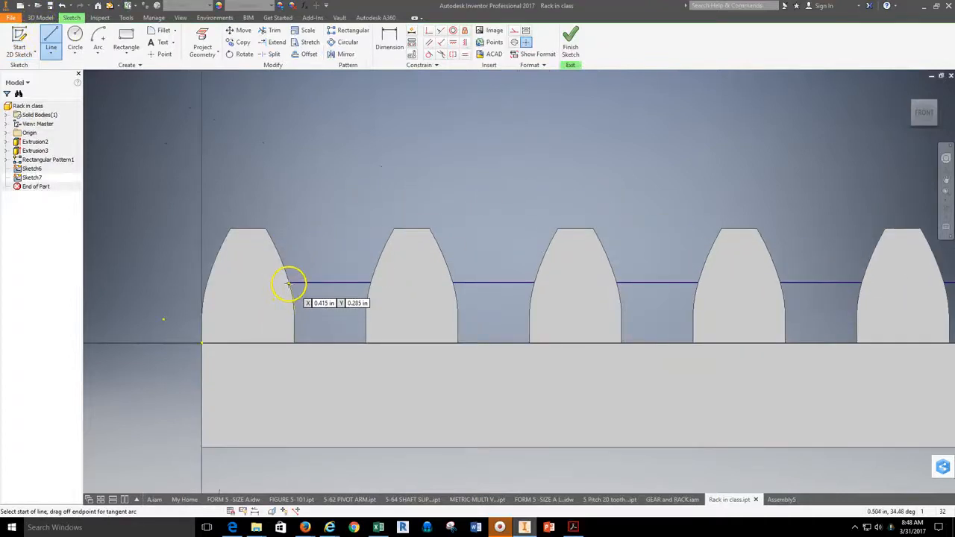
{"action": "left_click", "coordinate": [207, 282]}
{"action": "scroll", "coordinate": [219, 284], "scroll_direction": "up", "scroll_amount": 3}
{"action": "middle_click_drag", "start_coordinate": [588, 297], "coordinate": [120, 283]}
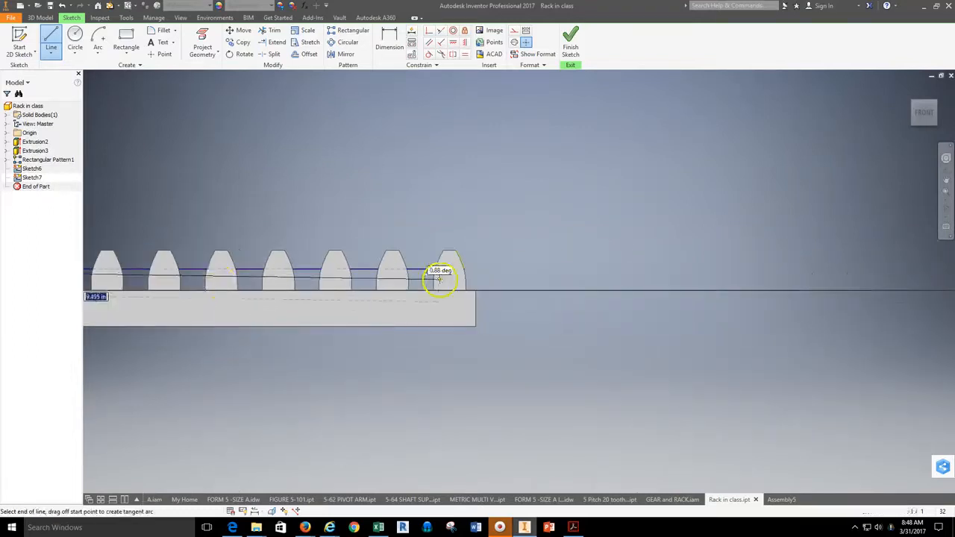
{"action": "scroll", "coordinate": [439, 279], "scroll_direction": "down", "scroll_amount": 3}
{"action": "left_click", "coordinate": [420, 281]}
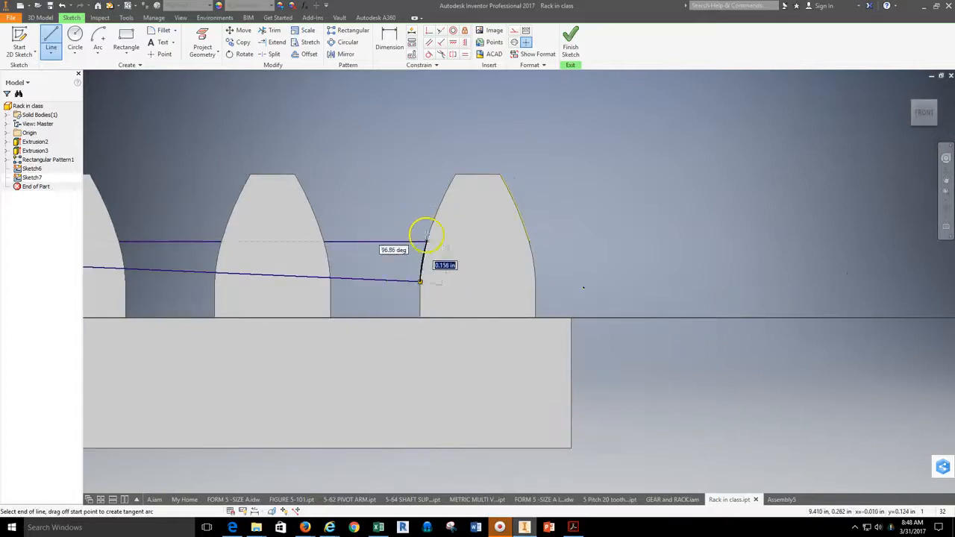
{"action": "key", "text": "Escape"}
{"action": "left_click", "coordinate": [387, 285]}
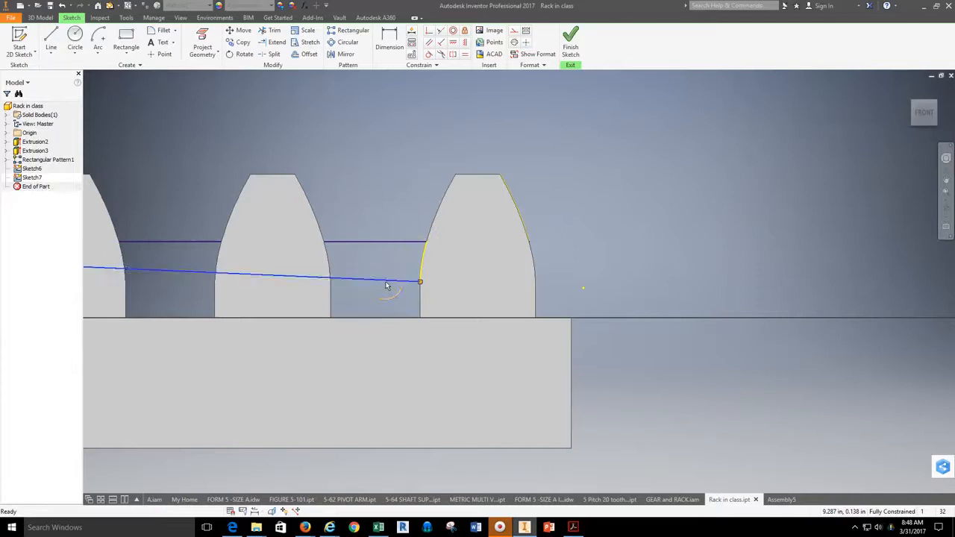
Sketch a horizontal line about 9.42 in long from the last tooth's inner flank to the first tooth's outer flank, and finish the sketch
{"action": "left_click", "coordinate": [51, 41]}
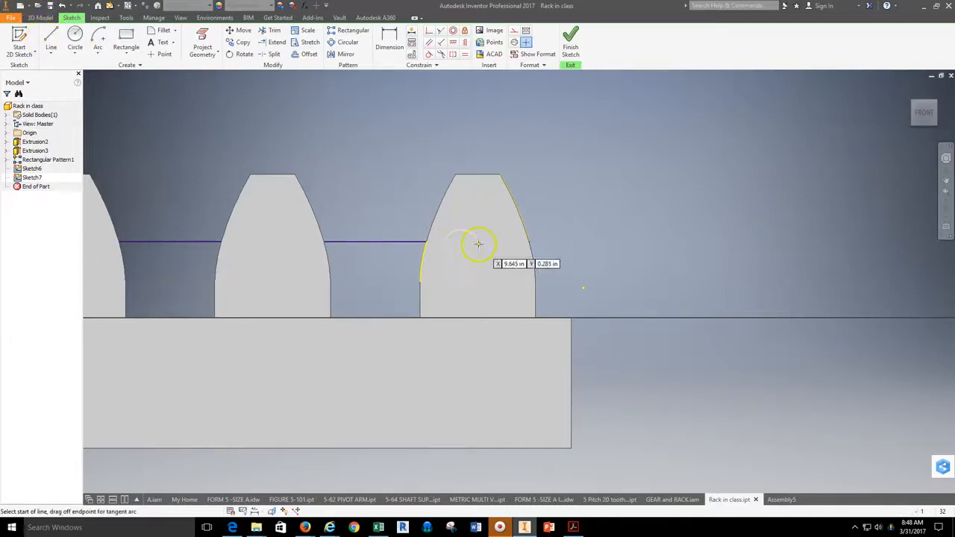
{"action": "left_click", "coordinate": [426, 240]}
{"action": "scroll", "coordinate": [432, 244], "scroll_direction": "up", "scroll_amount": 5}
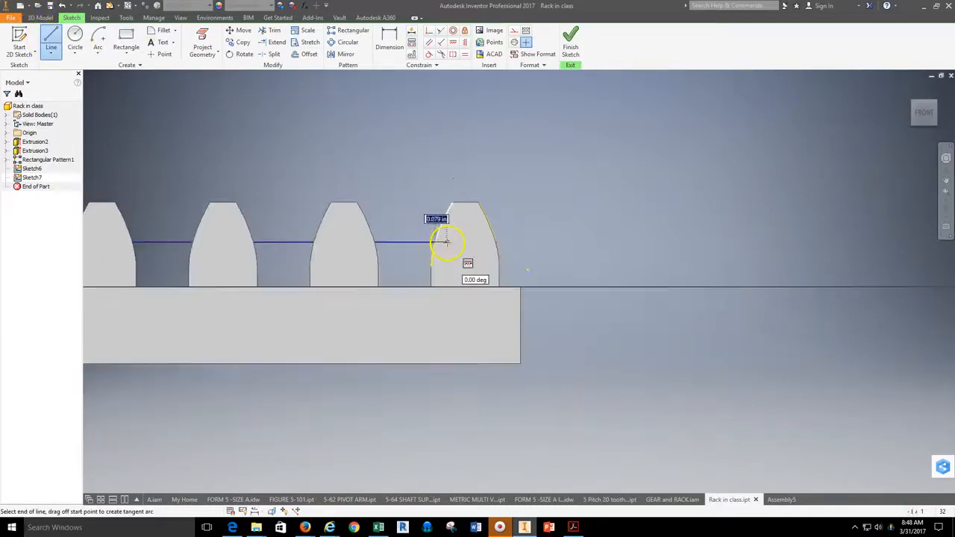
{"action": "scroll", "coordinate": [296, 251], "scroll_direction": "down", "scroll_amount": 5}
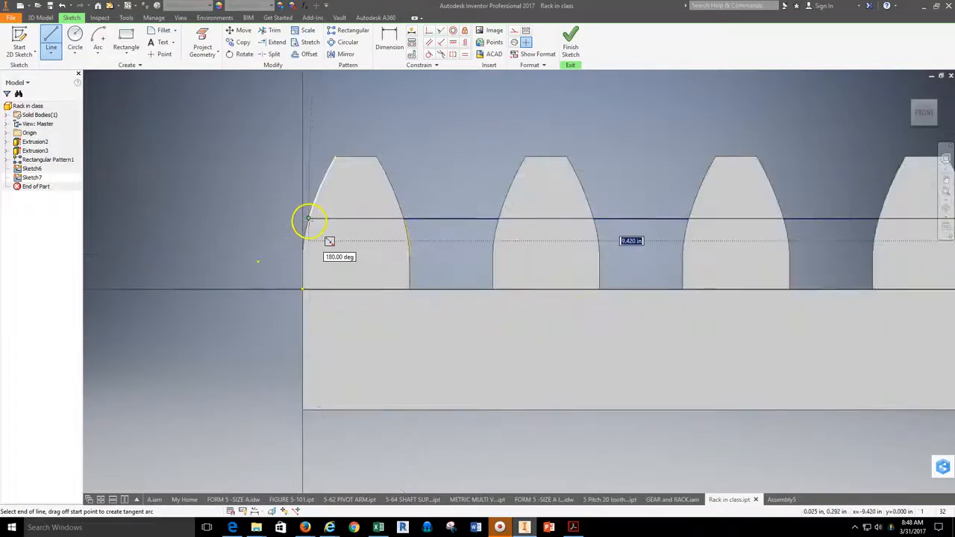
{"action": "left_click", "coordinate": [308, 218]}
{"action": "scroll", "coordinate": [438, 237], "scroll_direction": "up", "scroll_amount": 4}
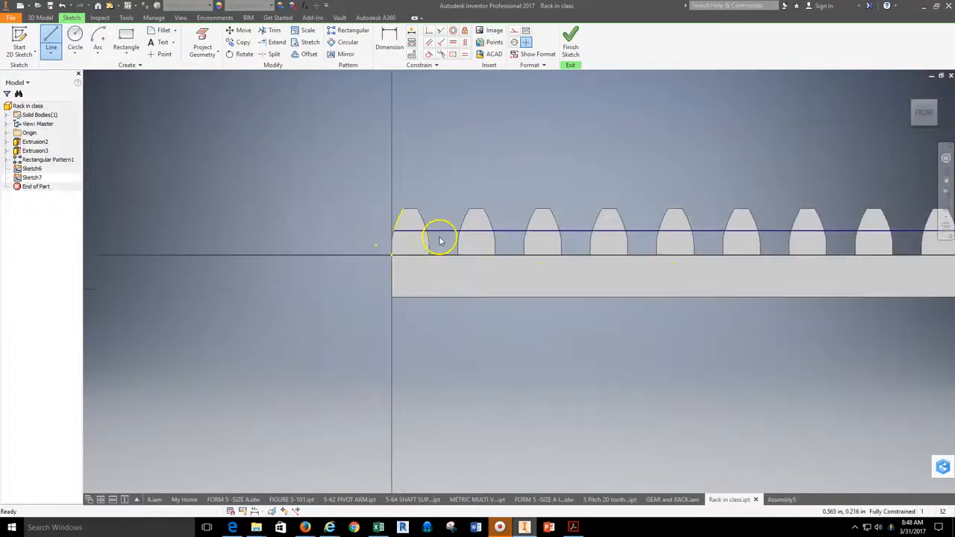
{"action": "key", "text": "Escape"}
{"action": "scroll", "coordinate": [547, 241], "scroll_direction": "up", "scroll_amount": 4}
{"action": "left_click", "coordinate": [570, 43]}
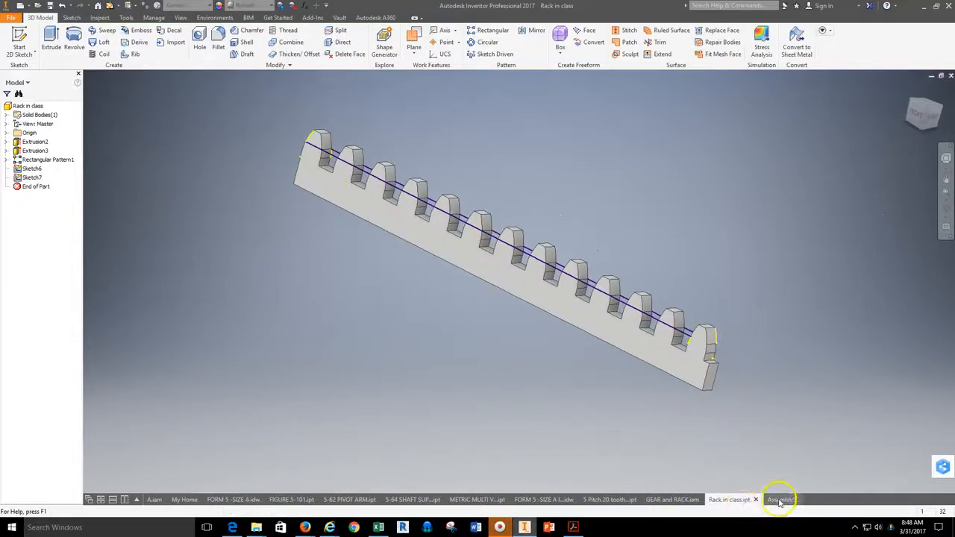
Switch to Assembly5 and examine the pitch lines on the rack's teeth beneath the gear
{"action": "left_click", "coordinate": [780, 500]}
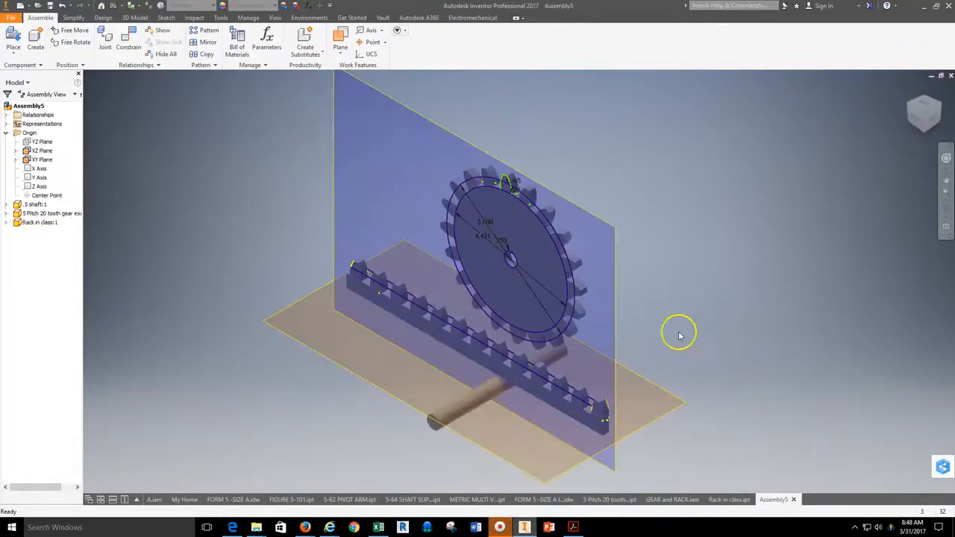
{"action": "scroll", "coordinate": [500, 363], "scroll_direction": "down", "scroll_amount": 6}
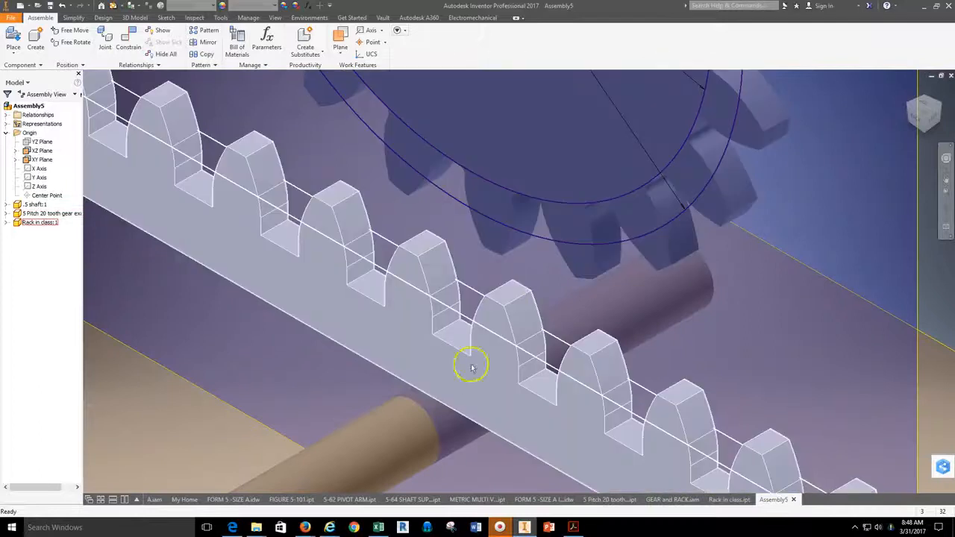
{"action": "scroll", "coordinate": [472, 367], "scroll_direction": "up", "scroll_amount": 6}
{"action": "left_click", "coordinate": [484, 291]}
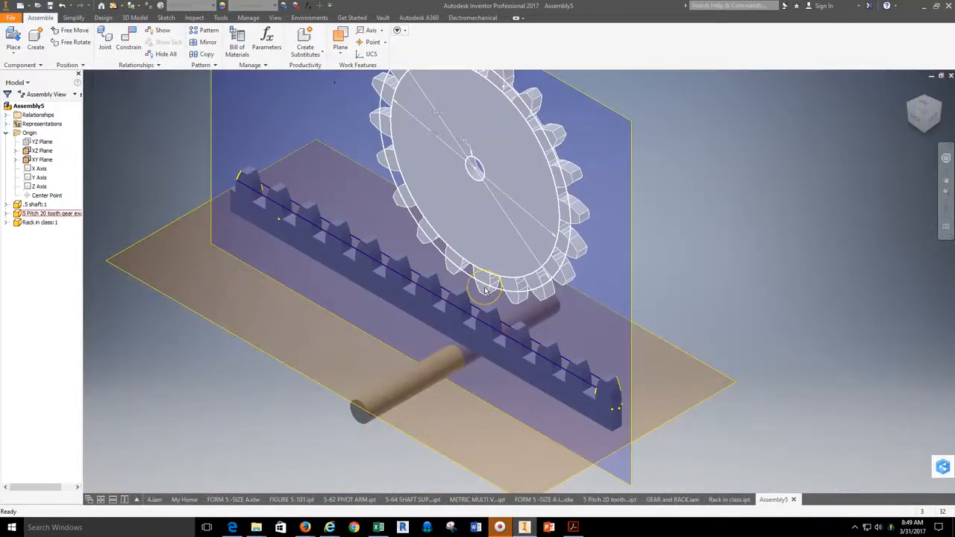
{"action": "left_click", "coordinate": [485, 332]}
{"action": "left_click", "coordinate": [126, 48]}
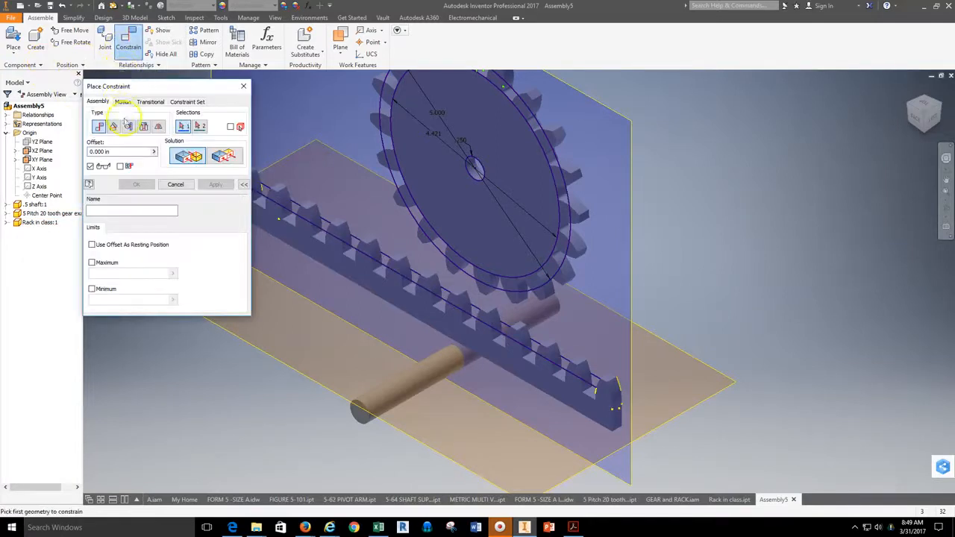
{"action": "left_click", "coordinate": [130, 128]}
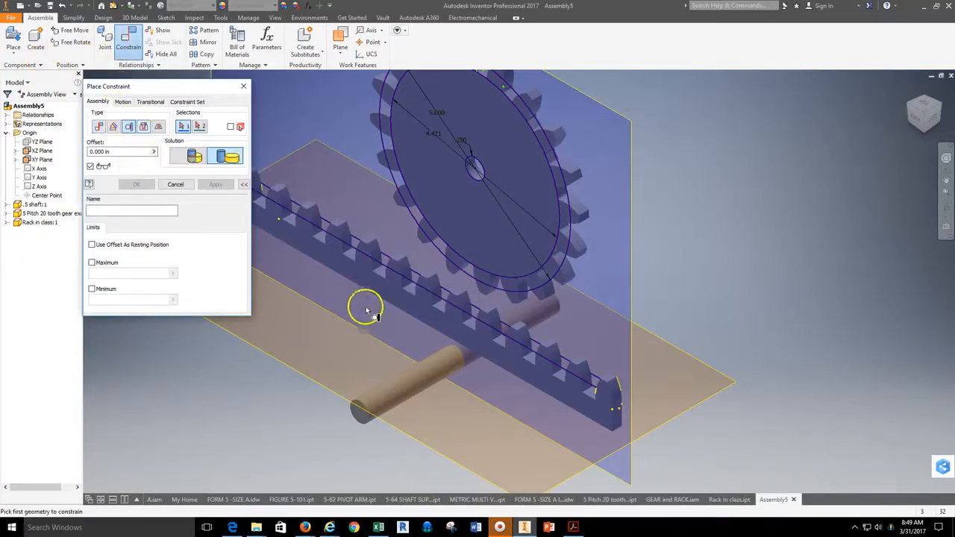
{"action": "scroll", "coordinate": [485, 313], "scroll_direction": "up", "scroll_amount": 3}
{"action": "left_click", "coordinate": [511, 272]}
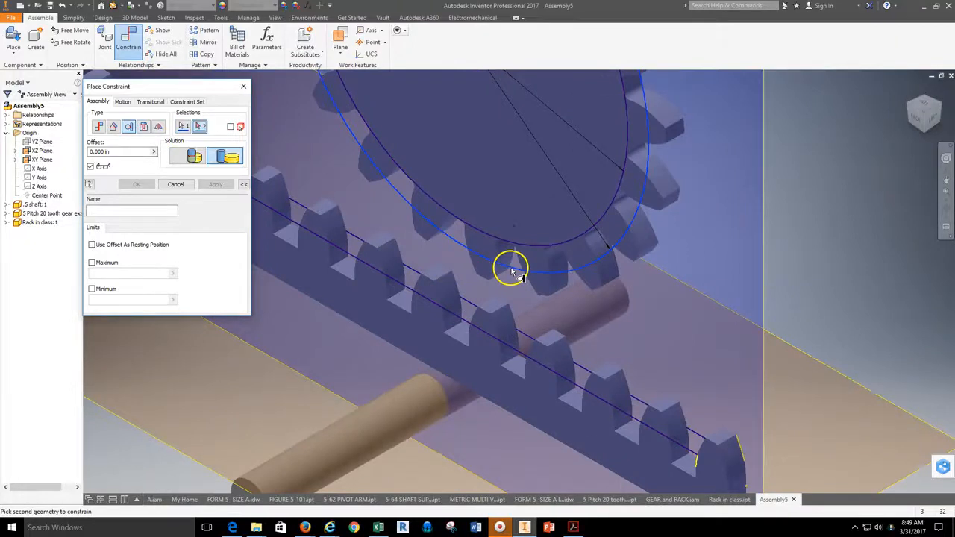
{"action": "left_click", "coordinate": [458, 318]}
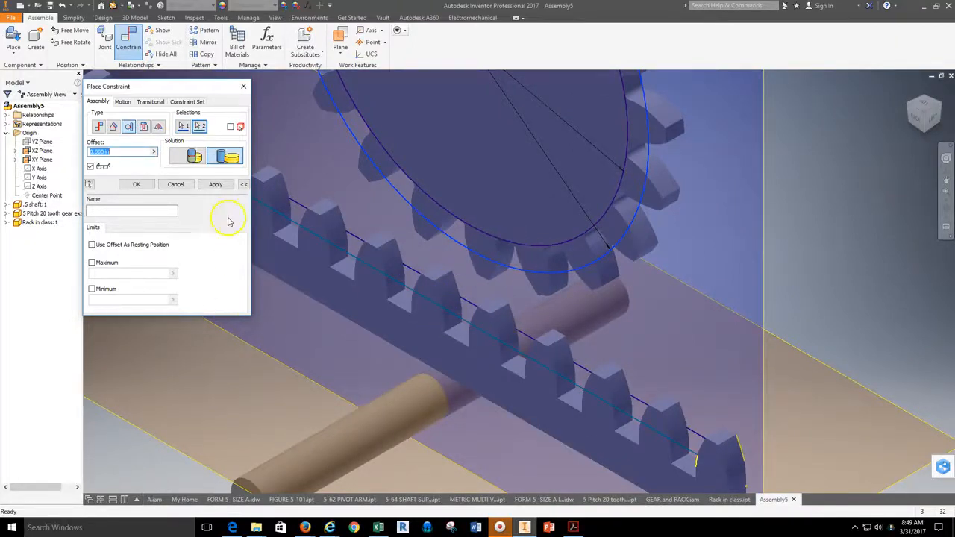
{"action": "left_click", "coordinate": [176, 185]}
{"action": "left_click", "coordinate": [127, 39]}
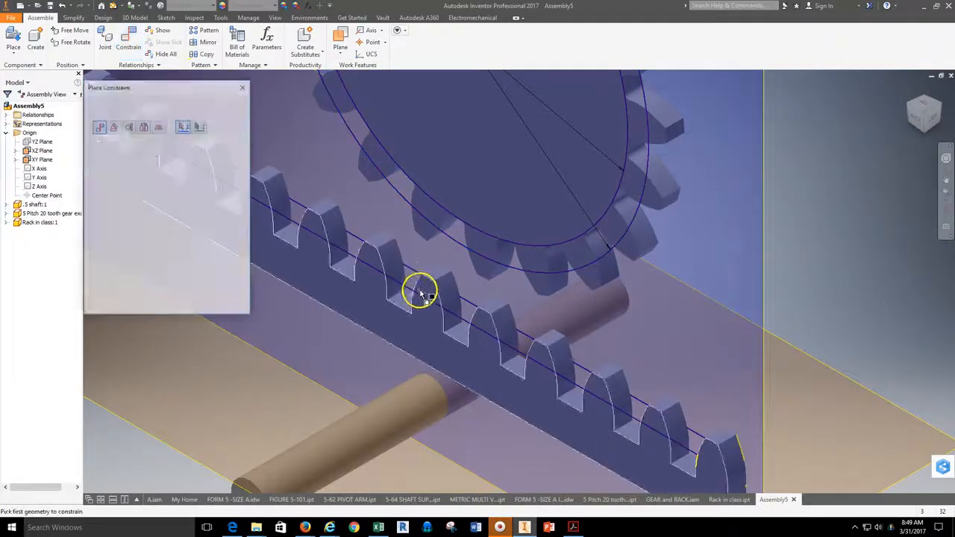
{"action": "left_click", "coordinate": [407, 282]}
{"action": "left_click", "coordinate": [448, 241]}
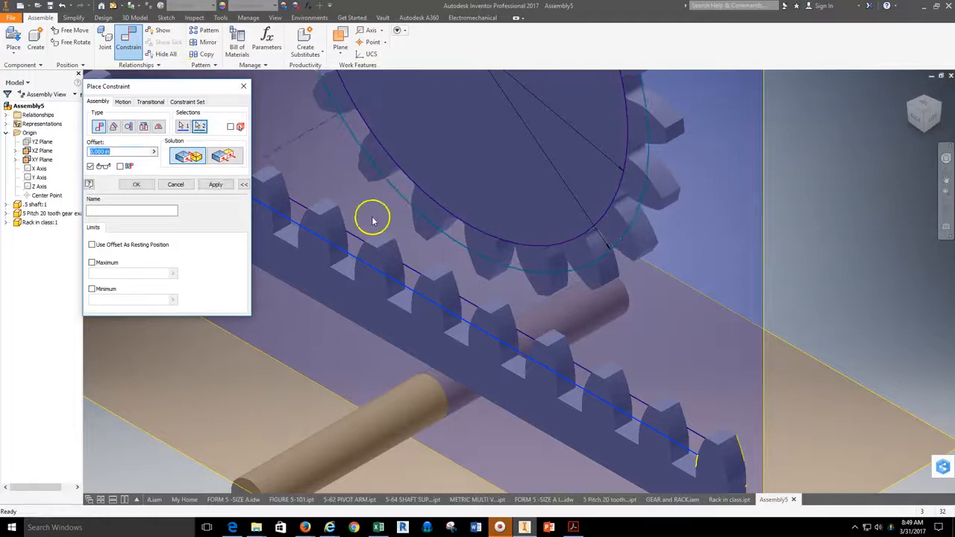
{"action": "left_click", "coordinate": [176, 185]}
Constrain the gear's 5.000 in pitch circle tangent to the rack's near pitch line, using the Outside solution and a 0.000 in offset
{"action": "scroll", "coordinate": [443, 251], "scroll_direction": "up", "scroll_amount": 4}
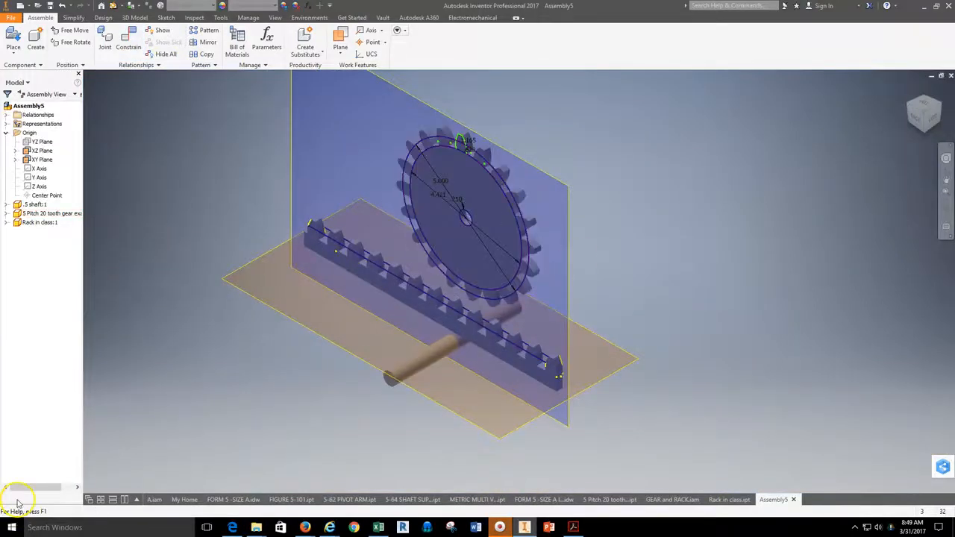
{"action": "left_click", "coordinate": [945, 207]}
{"action": "left_click_drag", "start_coordinate": [542, 324], "coordinate": [488, 298]}
{"action": "right_click", "coordinate": [613, 227]}
{"action": "left_click", "coordinate": [644, 228]}
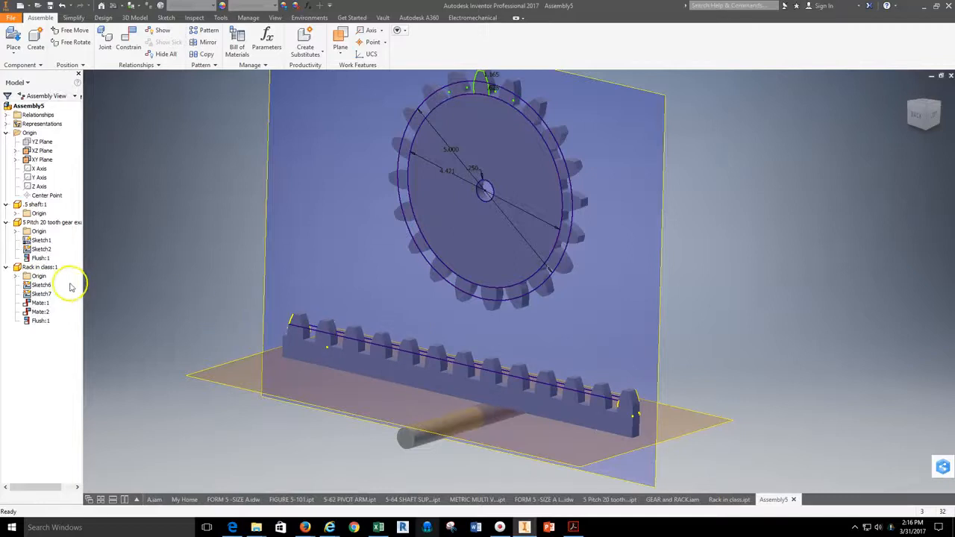
{"action": "left_click", "coordinate": [128, 41]}
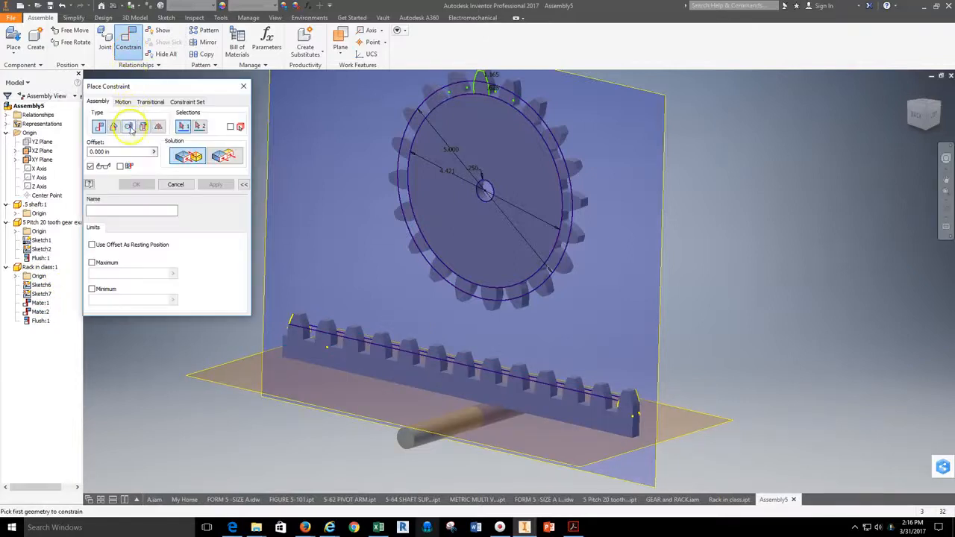
{"action": "left_click", "coordinate": [129, 126]}
{"action": "left_click", "coordinate": [218, 157]}
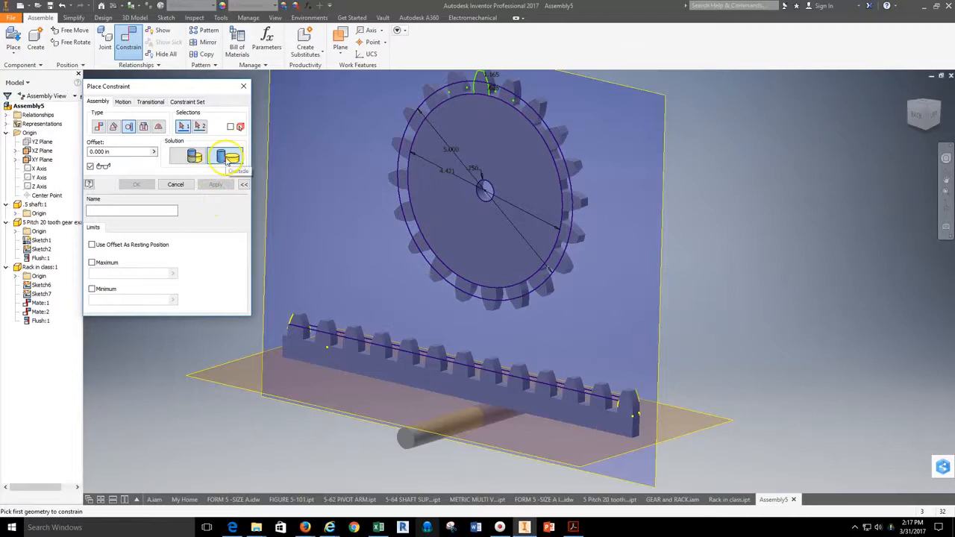
{"action": "left_click", "coordinate": [476, 298]}
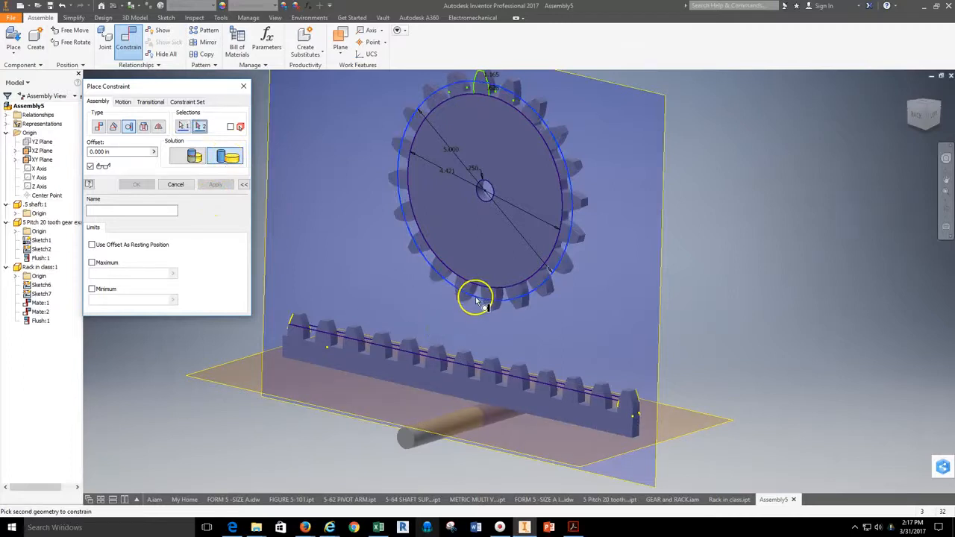
{"action": "scroll", "coordinate": [469, 328], "scroll_direction": "up", "scroll_amount": 5}
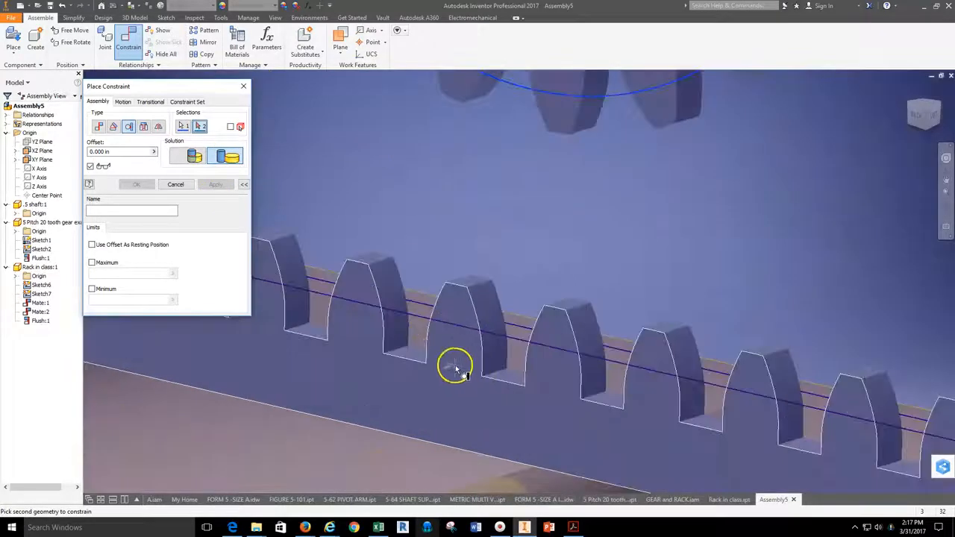
{"action": "left_click", "coordinate": [417, 320]}
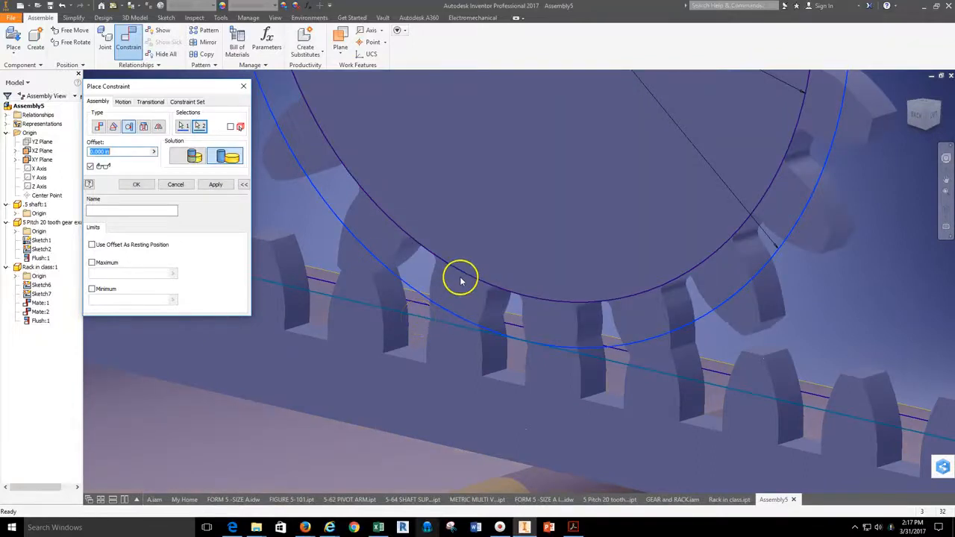
{"action": "scroll", "coordinate": [461, 280], "scroll_direction": "down", "scroll_amount": 5}
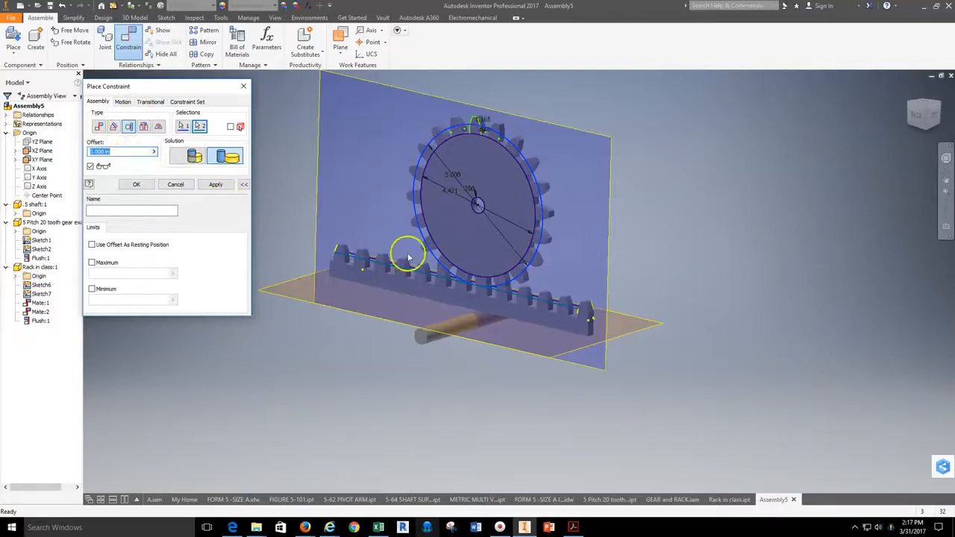
{"action": "left_click", "coordinate": [214, 187]}
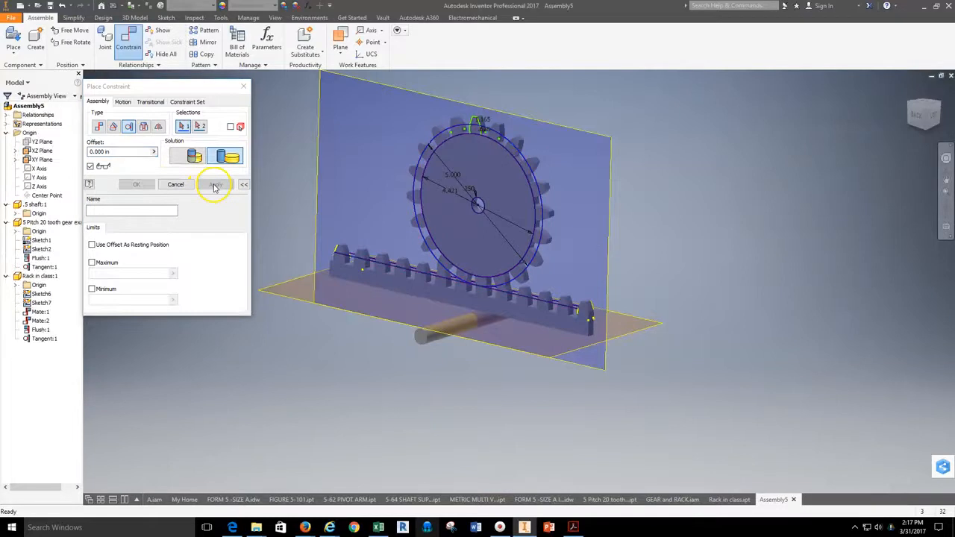
{"action": "left_click", "coordinate": [181, 187]}
Suppress the rack's Mate:1 constraint and restore it
{"action": "scroll", "coordinate": [507, 251], "scroll_direction": "down", "scroll_amount": 4}
{"action": "scroll", "coordinate": [487, 260], "scroll_direction": "up", "scroll_amount": 5}
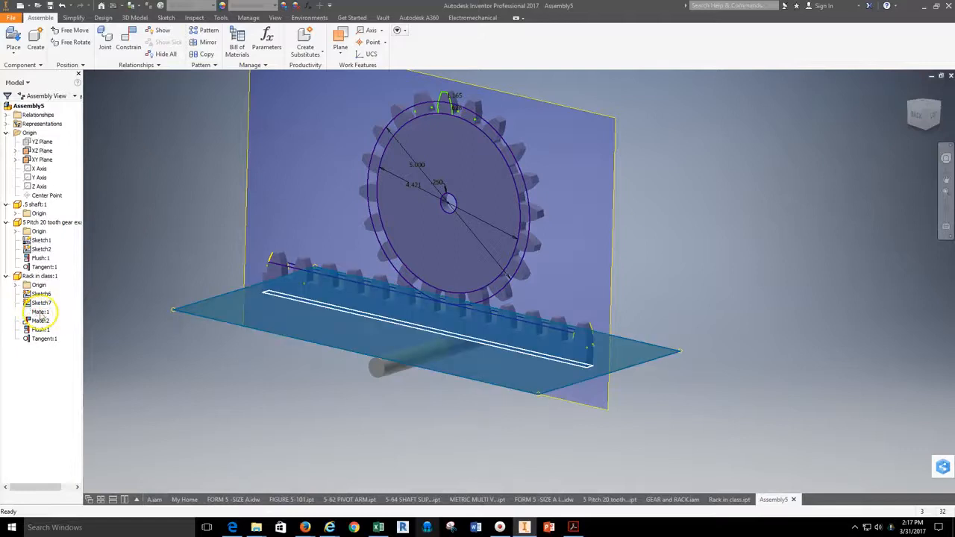
{"action": "right_click", "coordinate": [42, 314]}
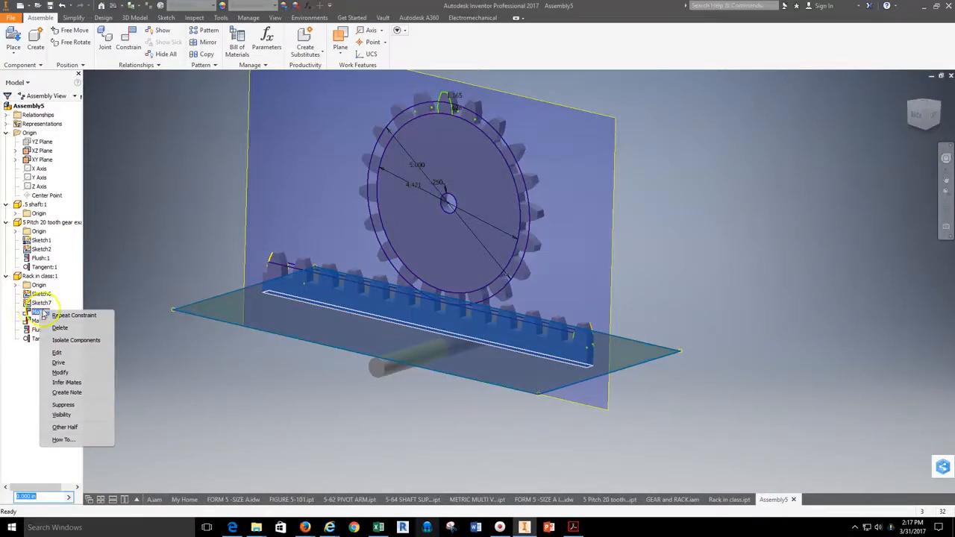
{"action": "left_click", "coordinate": [62, 405]}
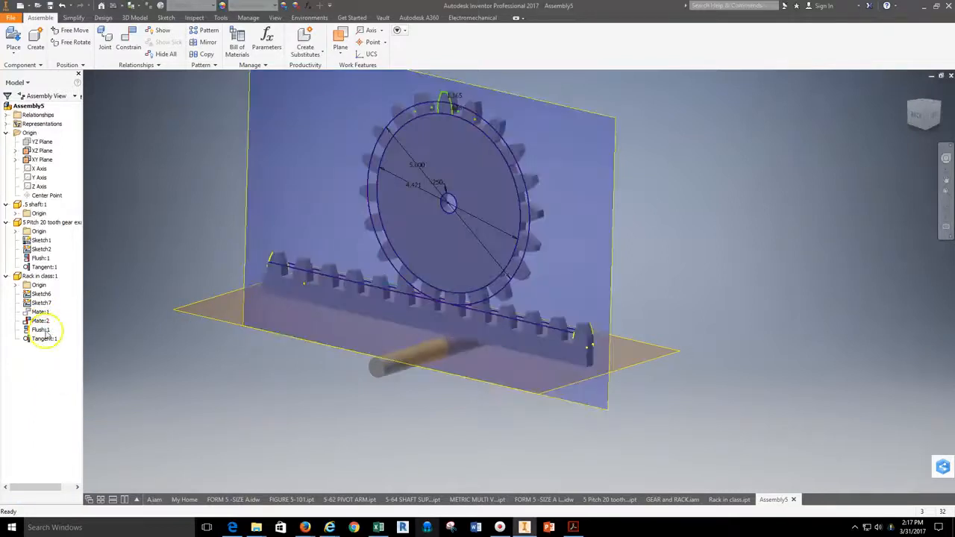
{"action": "right_click", "coordinate": [41, 312]}
{"action": "left_click", "coordinate": [62, 406]}
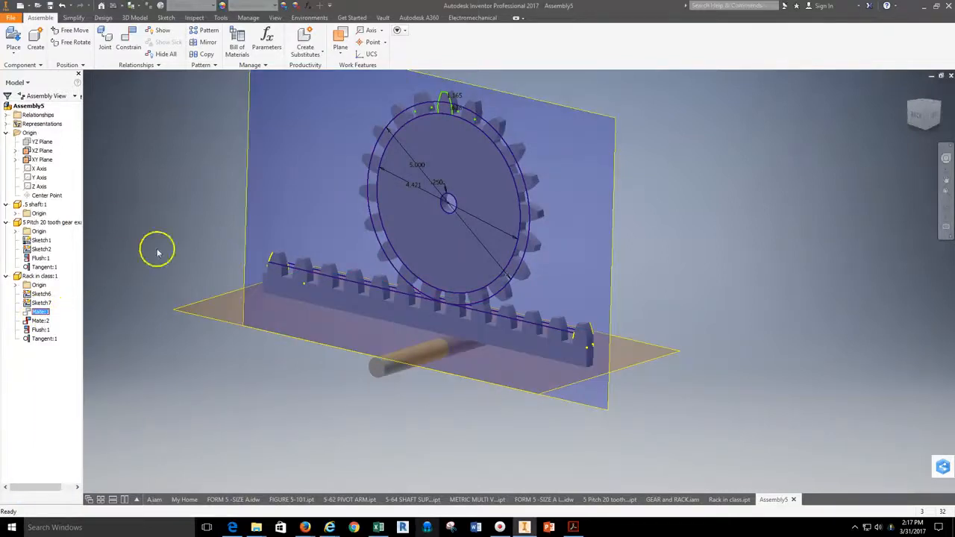
Move the gear a little way along the rack and slide the rack lengthwise beneath it to line up their teeth
{"action": "middle_click_drag", "start_coordinate": [343, 255], "coordinate": [340, 293]}
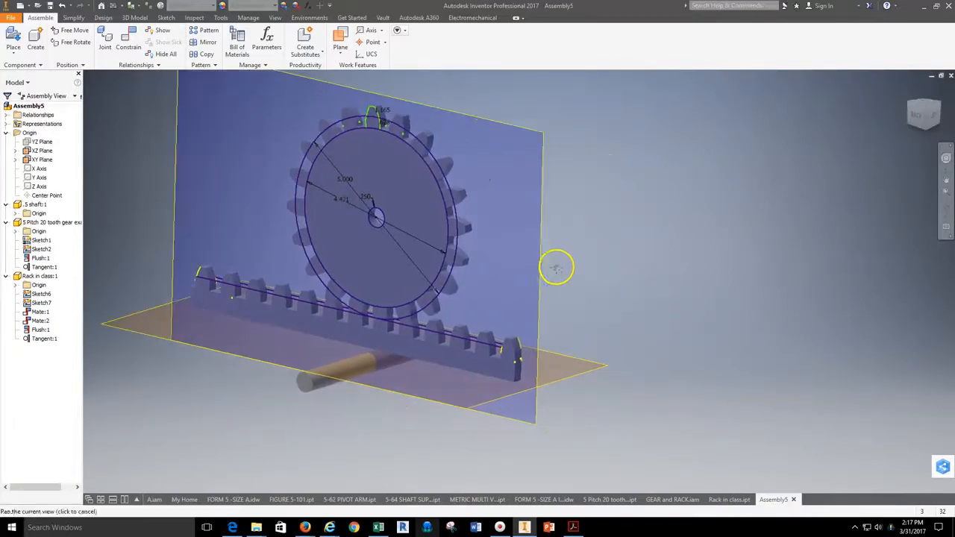
{"action": "scroll", "coordinate": [371, 308], "scroll_direction": "up", "scroll_amount": 5}
{"action": "scroll", "coordinate": [401, 297], "scroll_direction": "down", "scroll_amount": 5}
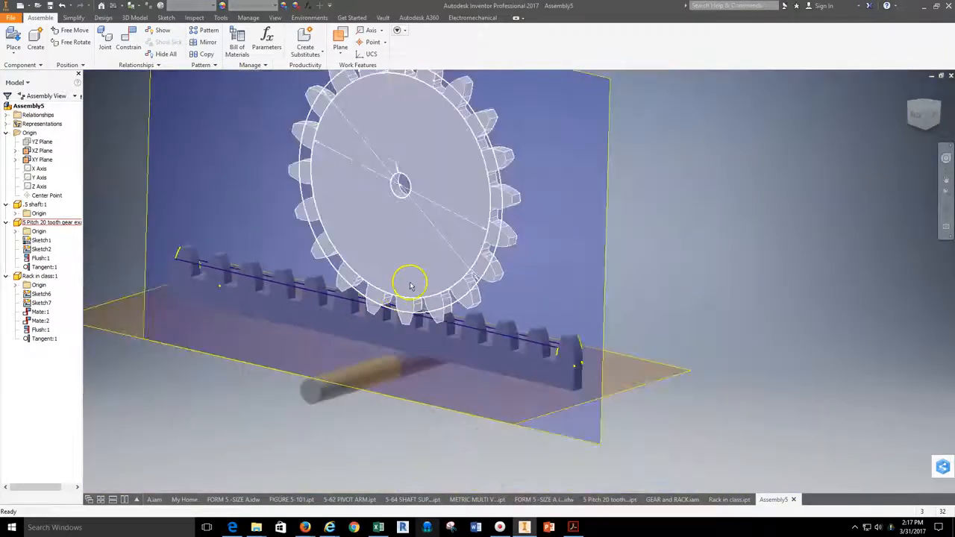
{"action": "left_click_drag", "start_coordinate": [427, 258], "coordinate": [446, 293]}
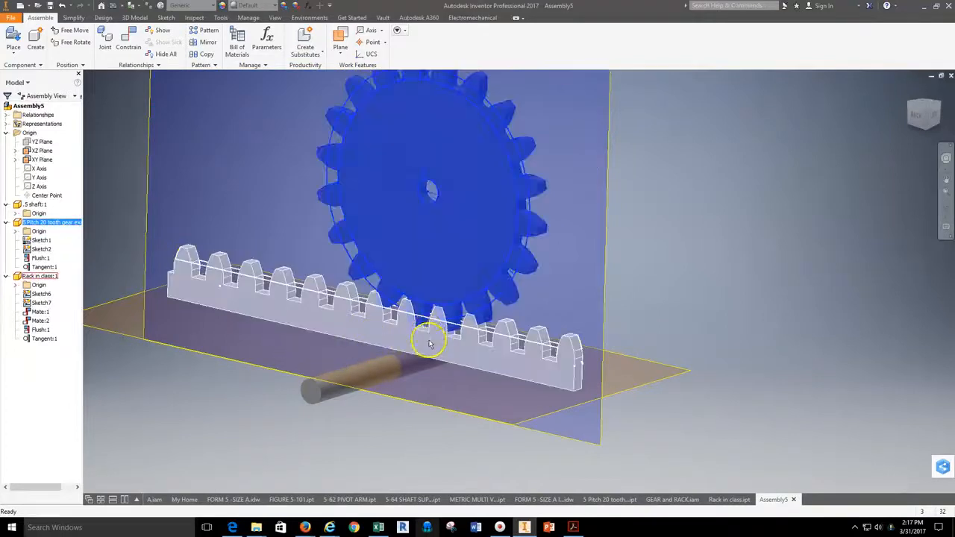
{"action": "left_click_drag", "start_coordinate": [411, 340], "coordinate": [437, 331]}
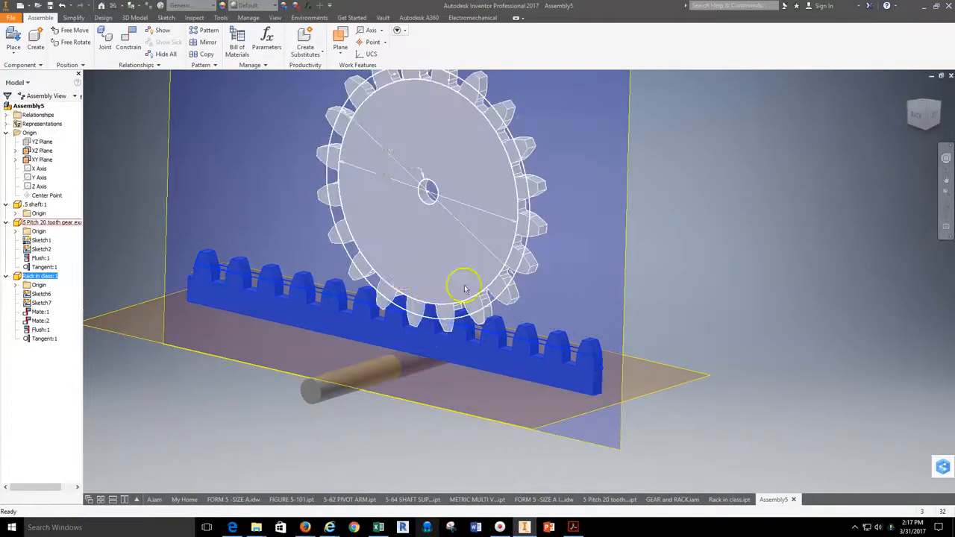
{"action": "left_click", "coordinate": [760, 253]}
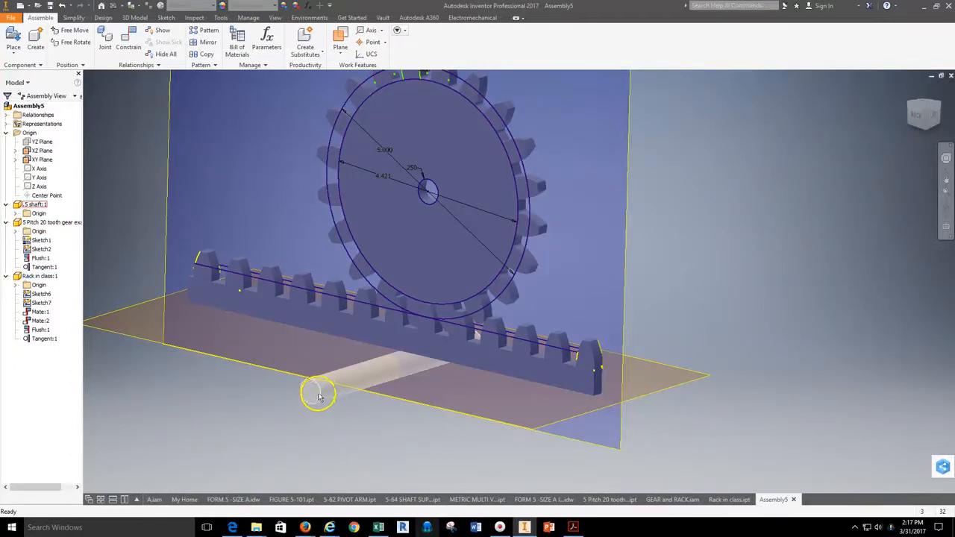
Place an Insert constraint between the shaft's end edge and the gear's bore edge, with the Aligned solution and a 0.000 in offset
{"action": "left_click", "coordinate": [130, 44]}
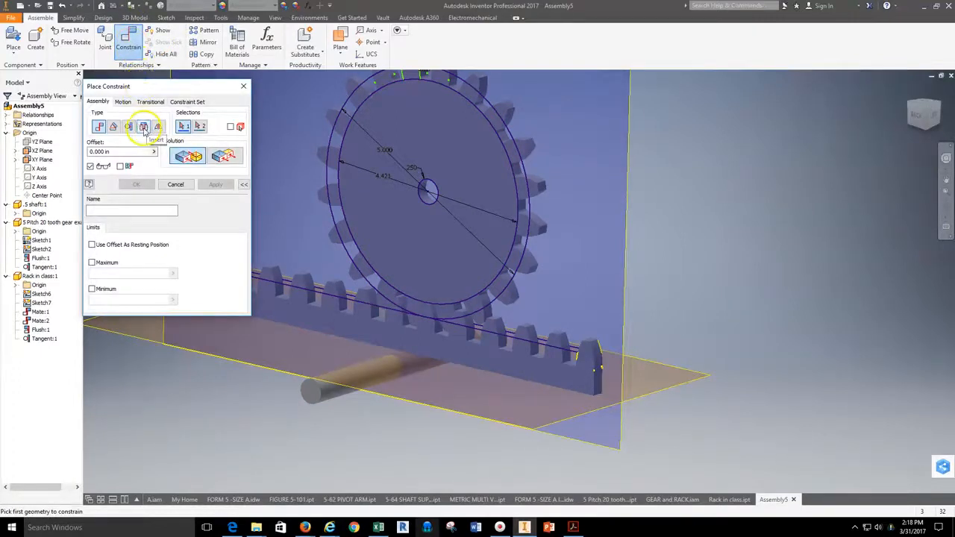
{"action": "left_click", "coordinate": [144, 126]}
{"action": "left_click", "coordinate": [231, 157]}
{"action": "left_click", "coordinate": [312, 391]}
{"action": "left_click", "coordinate": [426, 204]}
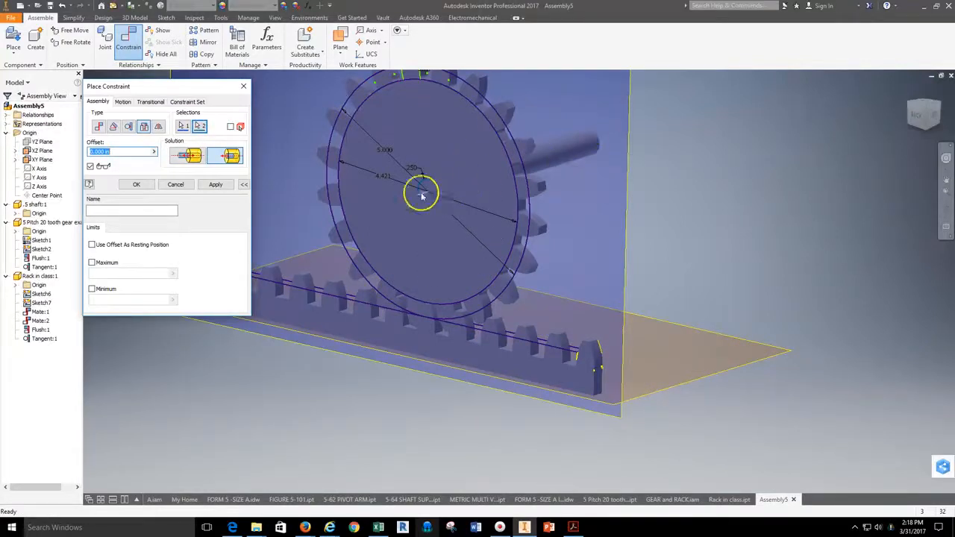
{"action": "left_click", "coordinate": [214, 185]}
{"action": "left_click", "coordinate": [175, 184]}
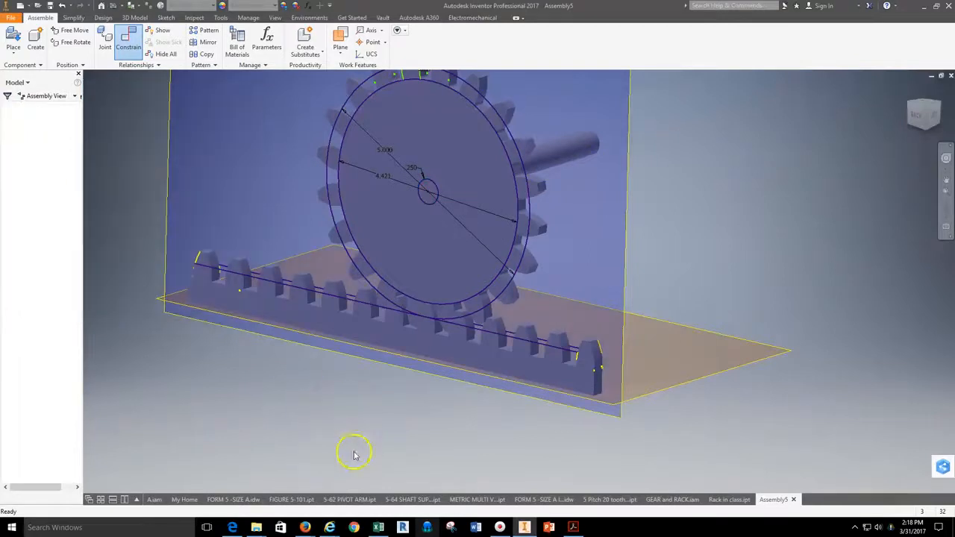
Ground the shaft so it stays fixed in the assembly
{"action": "left_click", "coordinate": [561, 157]}
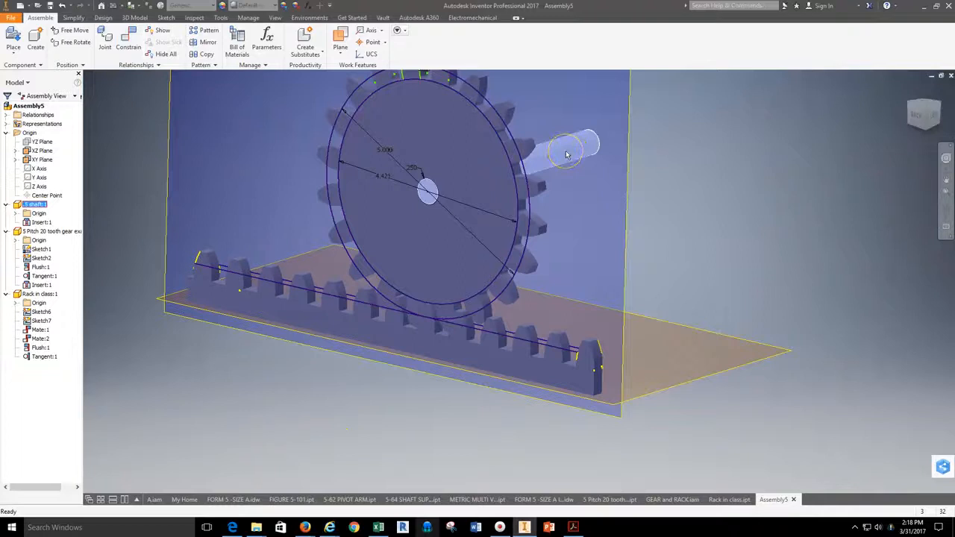
{"action": "right_click", "coordinate": [566, 155]}
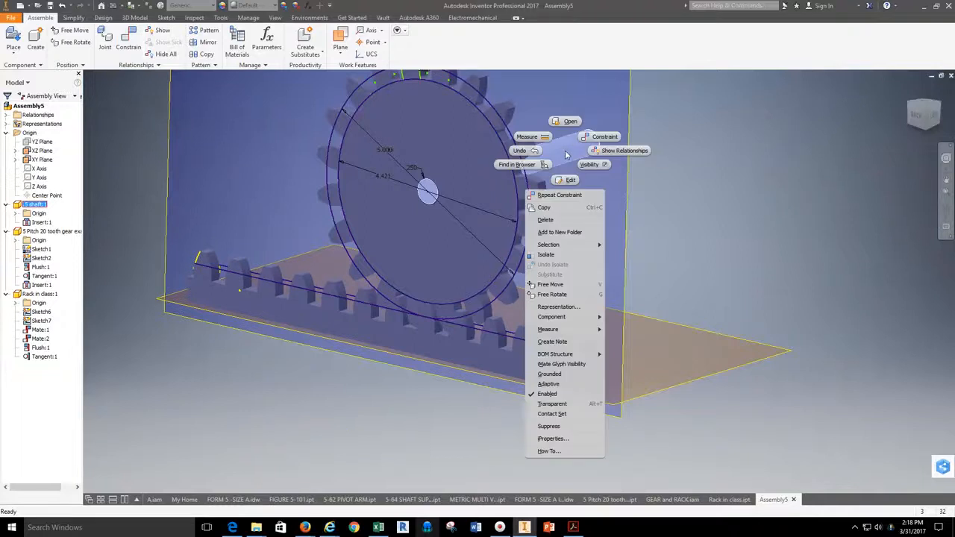
{"action": "left_click", "coordinate": [551, 373]}
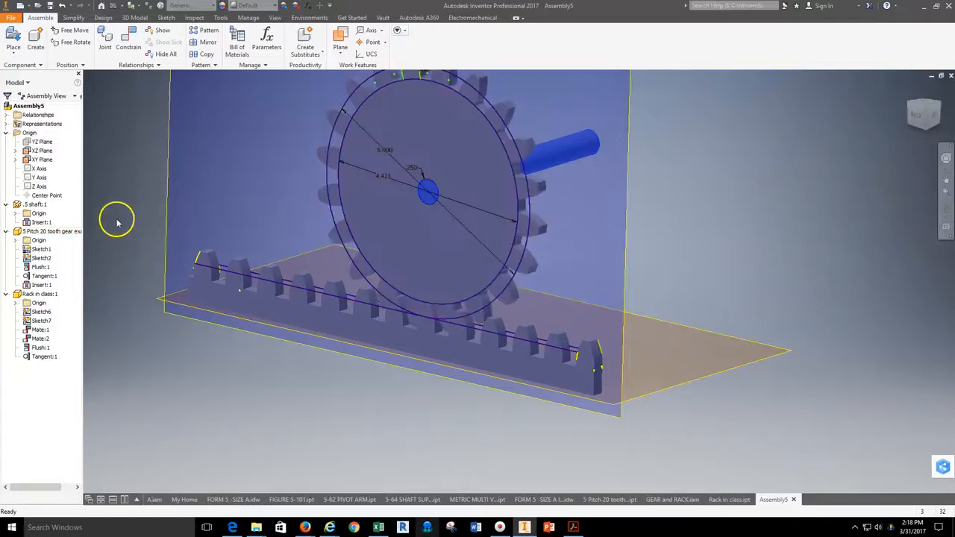
Rotate the gear on the shaft and slide the rack lengthwise to mesh their teeth, checking the alignment from the back
{"action": "left_click_drag", "start_coordinate": [507, 166], "coordinate": [434, 262]}
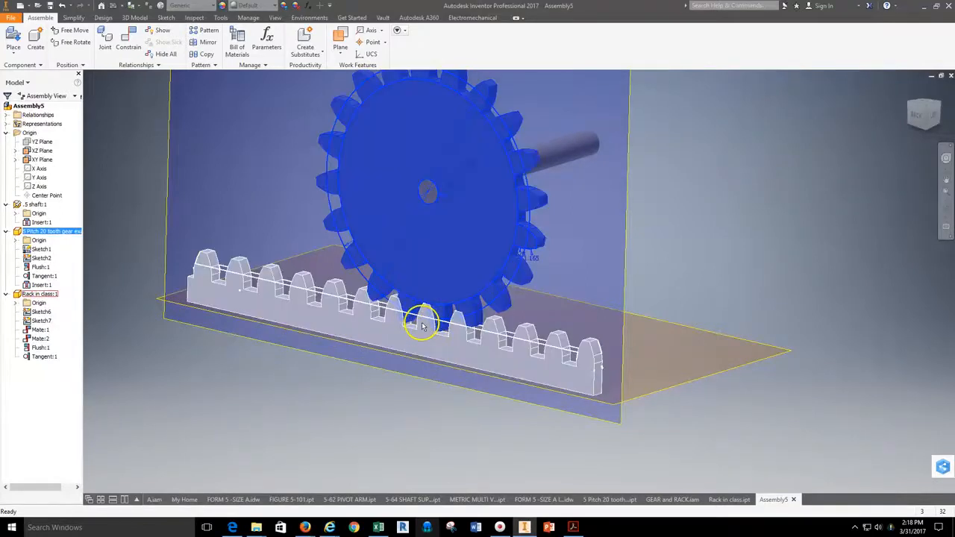
{"action": "left_click", "coordinate": [913, 121]}
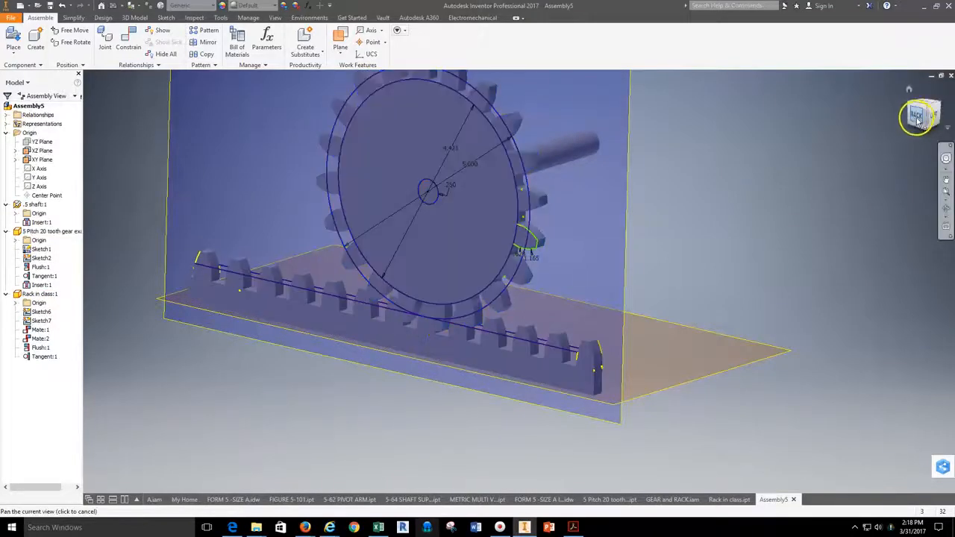
{"action": "scroll", "coordinate": [572, 356], "scroll_direction": "up", "scroll_amount": 3}
{"action": "left_click_drag", "start_coordinate": [572, 356], "coordinate": [441, 285]}
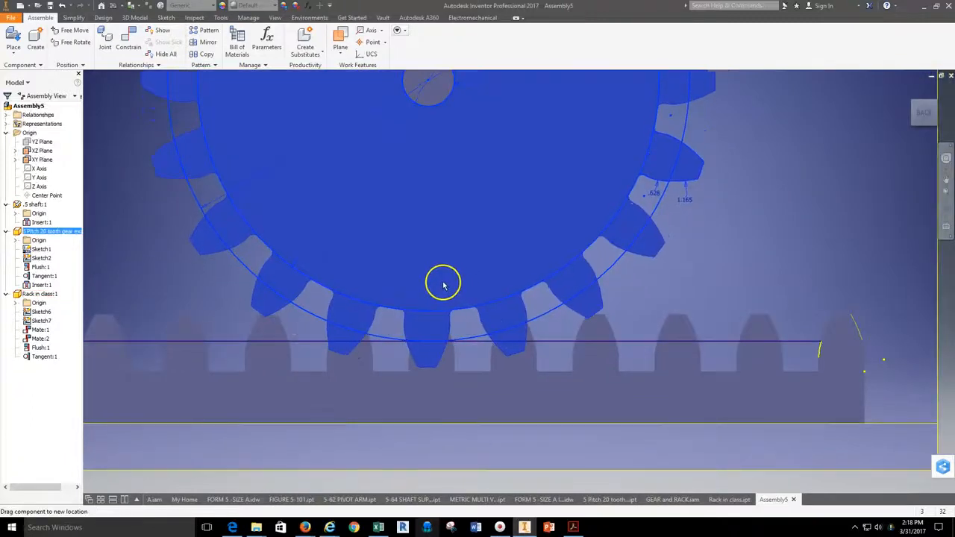
{"action": "left_click_drag", "start_coordinate": [497, 396], "coordinate": [453, 397]}
{"action": "scroll", "coordinate": [643, 277], "scroll_direction": "down", "scroll_amount": 2}
{"action": "middle_click_drag", "start_coordinate": [705, 244], "coordinate": [598, 287]}
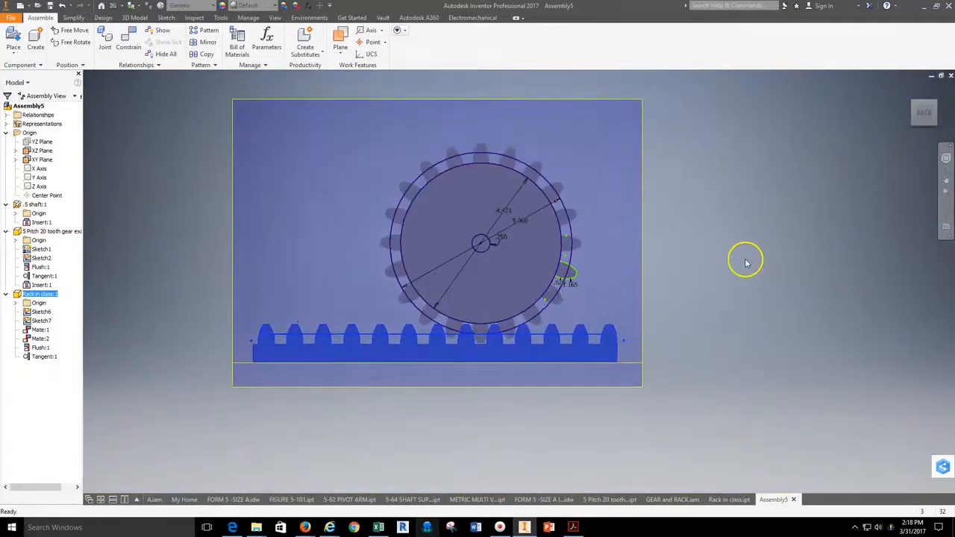
Place a Rotation-Translation motion constraint from the gear's front face to the rack, with the Reverse solution and a 1.000 in distance
{"action": "left_click", "coordinate": [928, 109]}
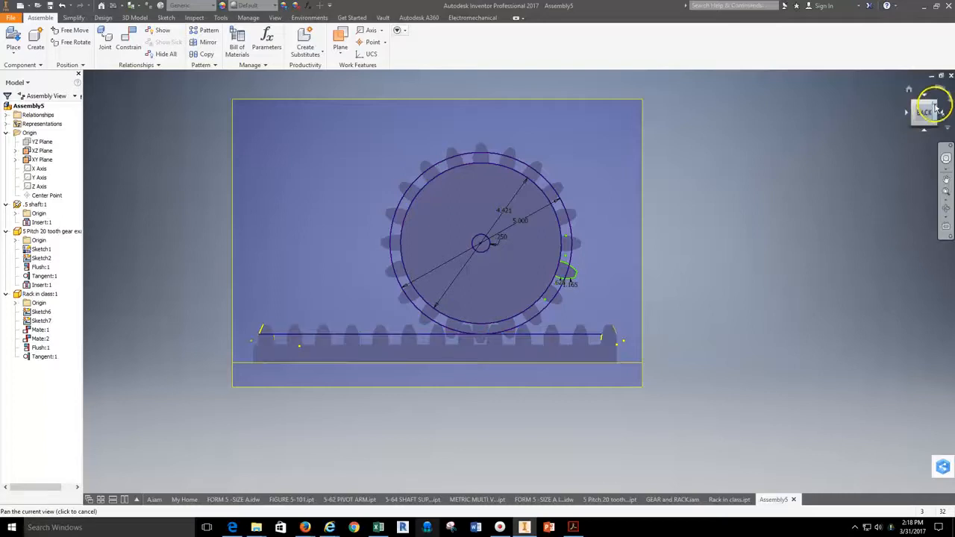
{"action": "left_click", "coordinate": [937, 109]}
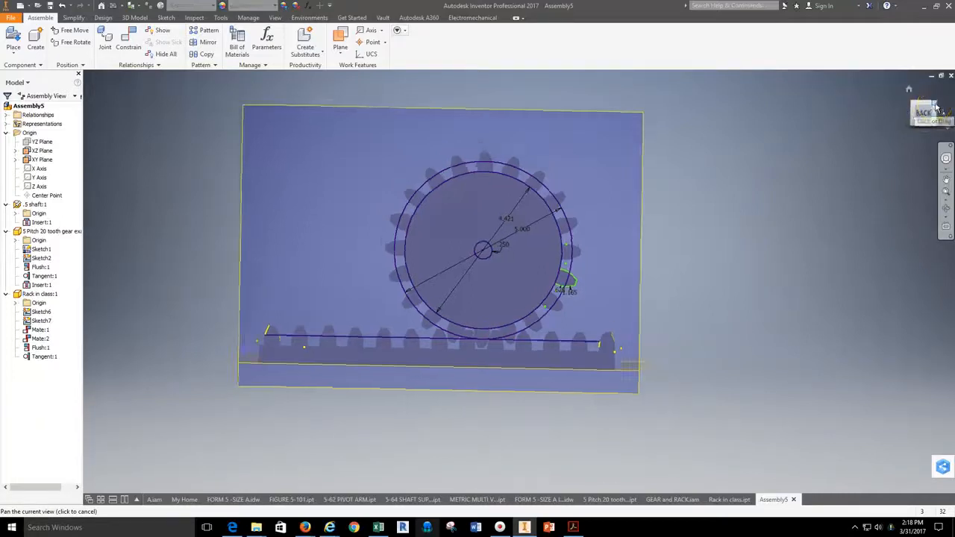
{"action": "left_click", "coordinate": [128, 41]}
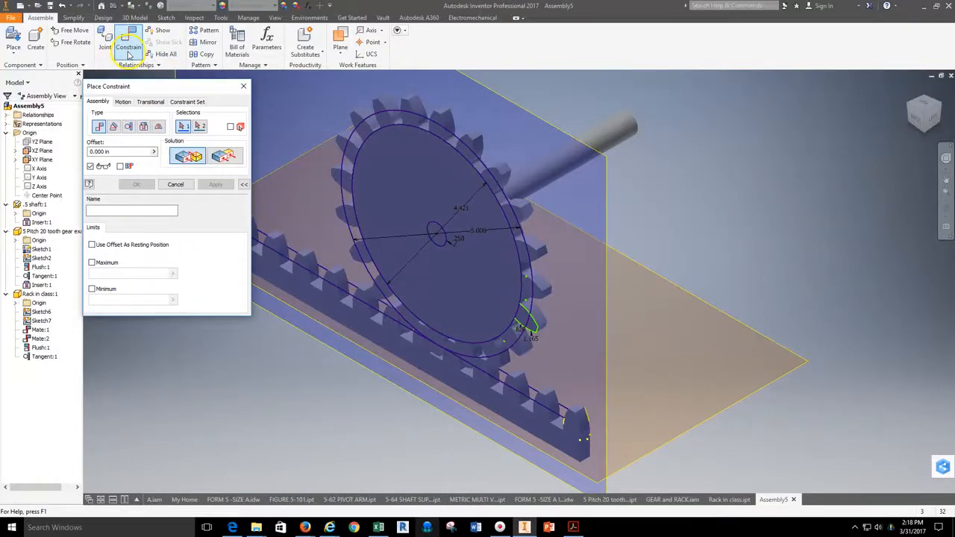
{"action": "left_click", "coordinate": [124, 102]}
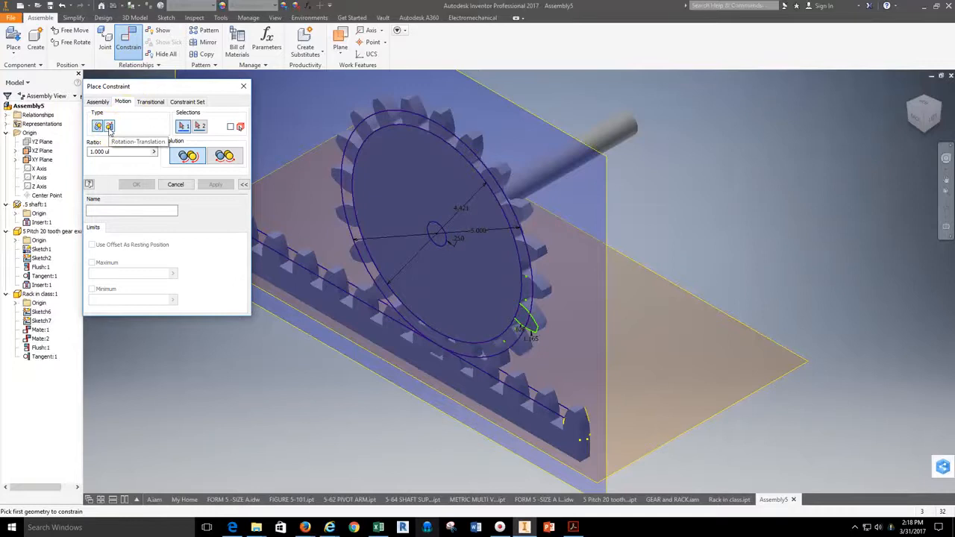
{"action": "left_click", "coordinate": [110, 127]}
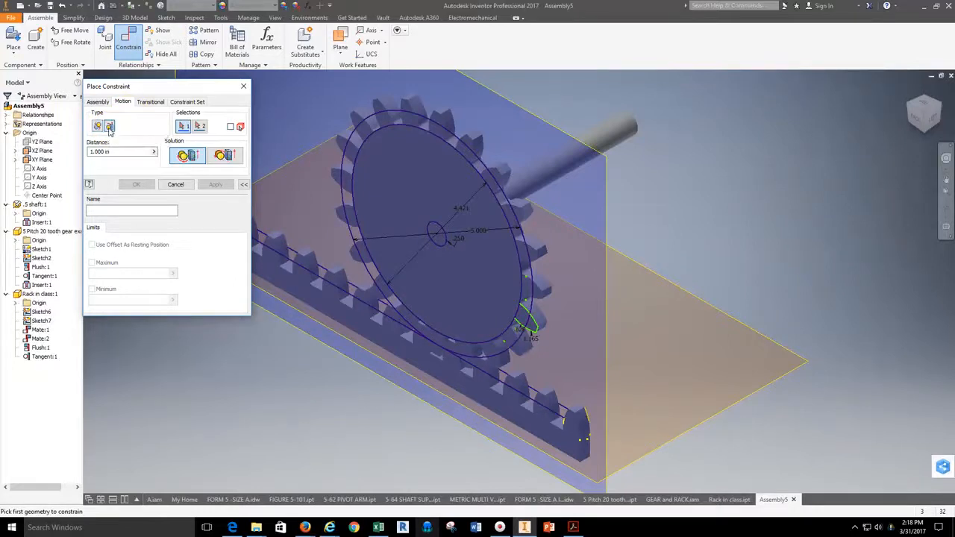
{"action": "left_click", "coordinate": [409, 196]}
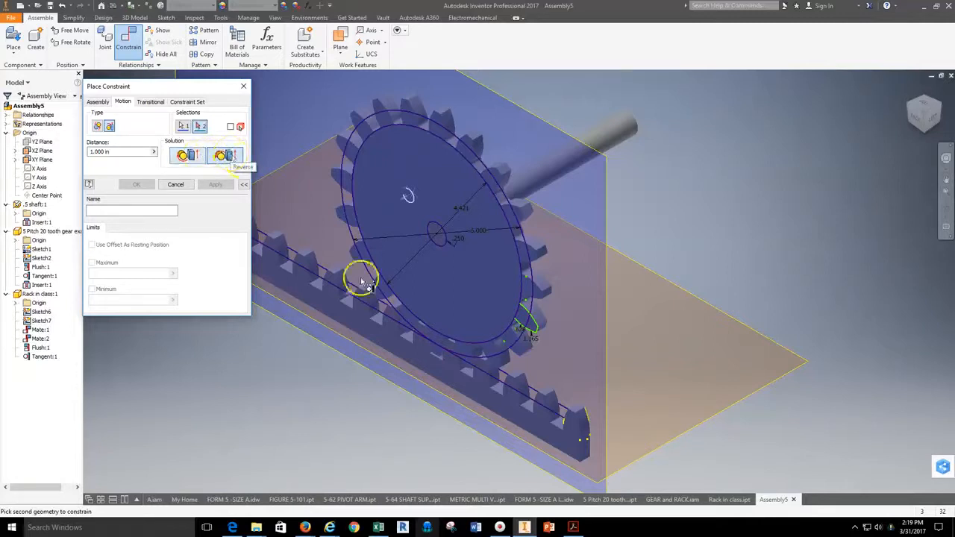
{"action": "scroll", "coordinate": [361, 282], "scroll_direction": "up", "scroll_amount": 5}
{"action": "left_click", "coordinate": [382, 357]}
{"action": "key", "text": "F6"}
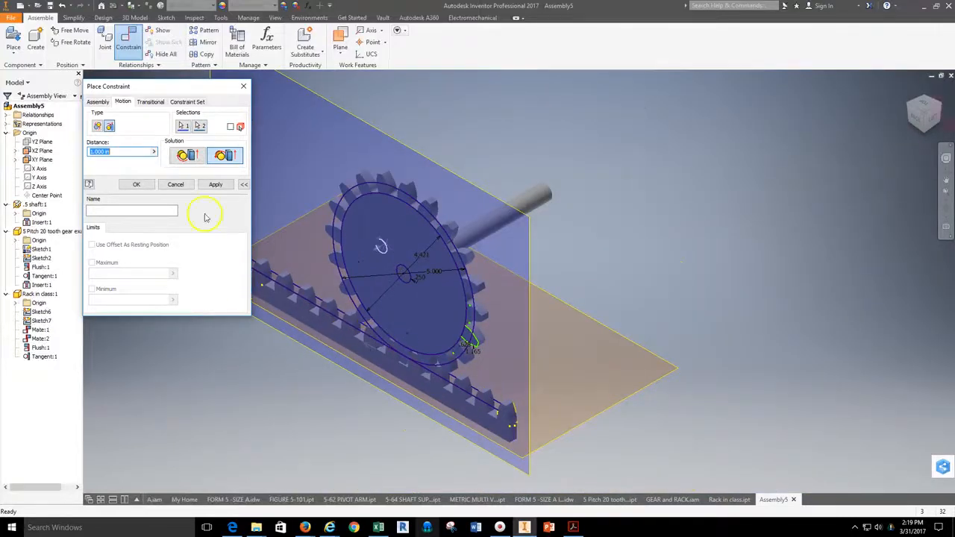
{"action": "left_click", "coordinate": [215, 184]}
{"action": "left_click", "coordinate": [176, 185]}
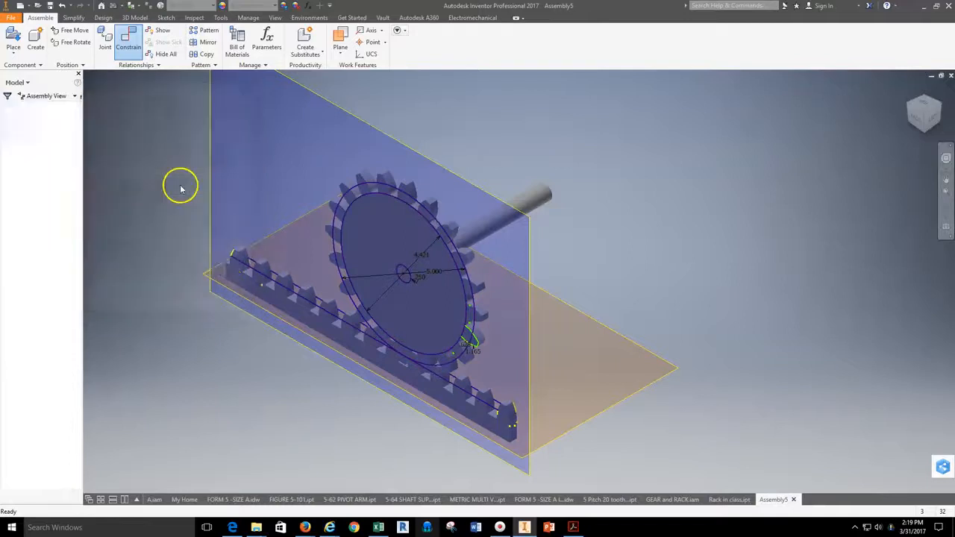
Rotate the gear to test how the rack follows it, and undo that rotation
{"action": "scroll", "coordinate": [448, 271], "scroll_direction": "down", "scroll_amount": 5}
{"action": "scroll", "coordinate": [451, 299], "scroll_direction": "up", "scroll_amount": 4}
{"action": "left_click_drag", "start_coordinate": [453, 311], "coordinate": [385, 270]}
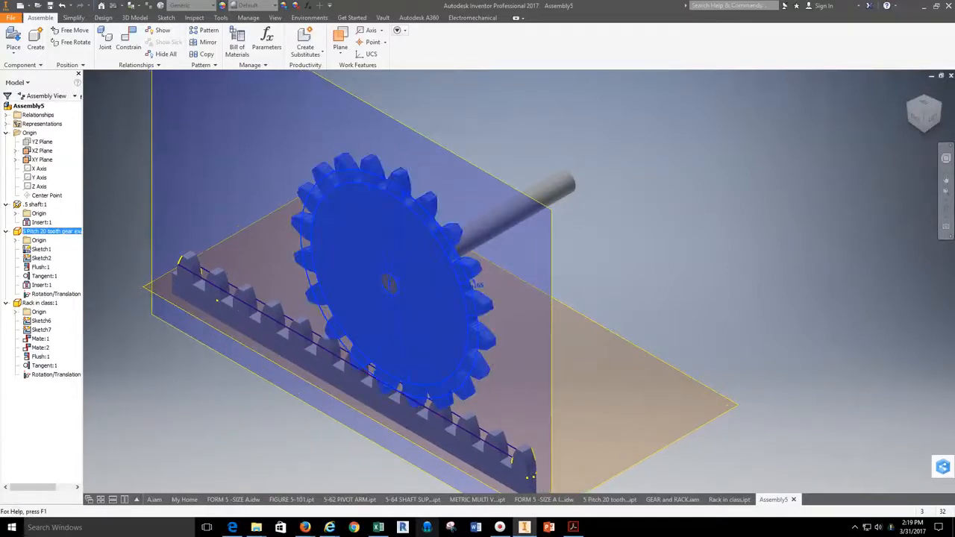
{"action": "left_click", "coordinate": [64, 7]}
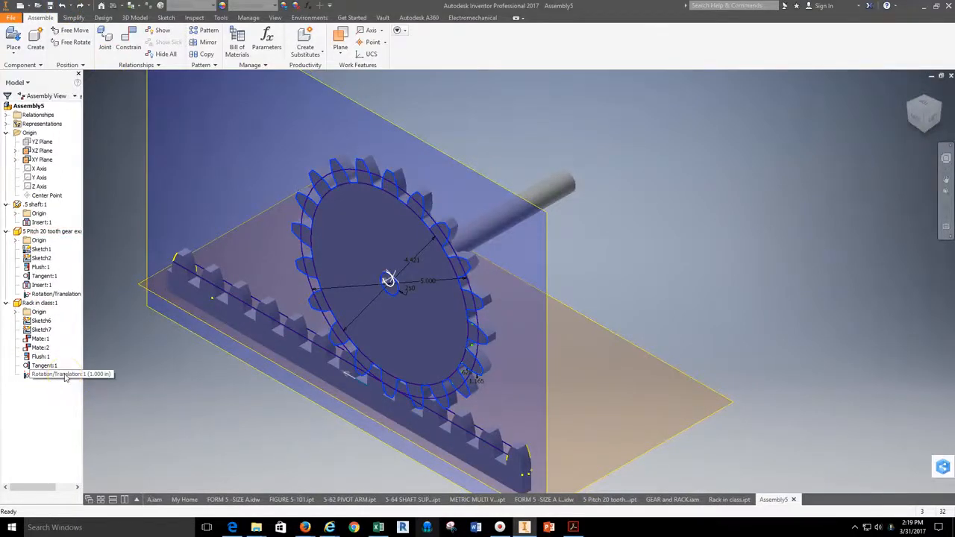
Edit the Rotation/Translation constraint between gear and rack, setting its distance to 15.7 in
{"action": "right_click", "coordinate": [64, 375]}
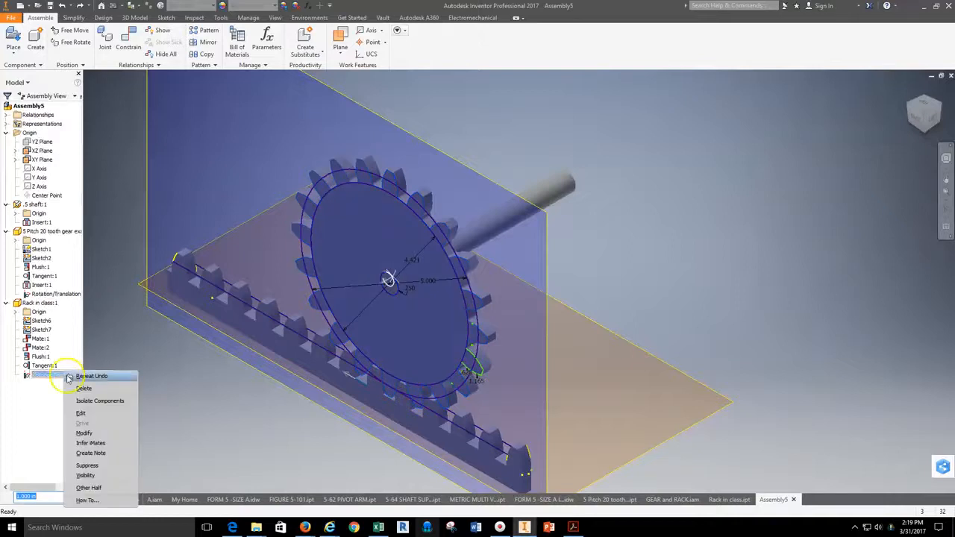
{"action": "left_click", "coordinate": [96, 405]}
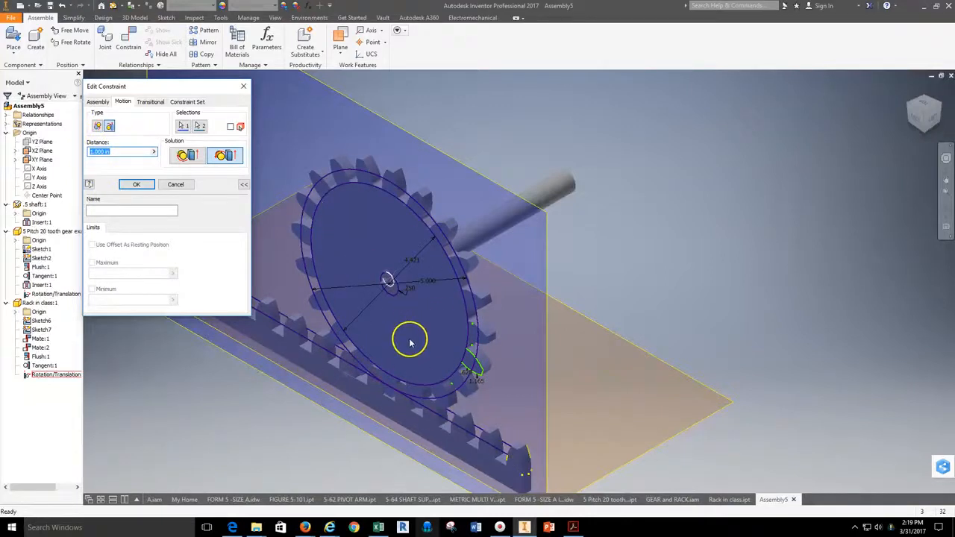
{"action": "middle_click_drag", "start_coordinate": [623, 252], "coordinate": [701, 243]}
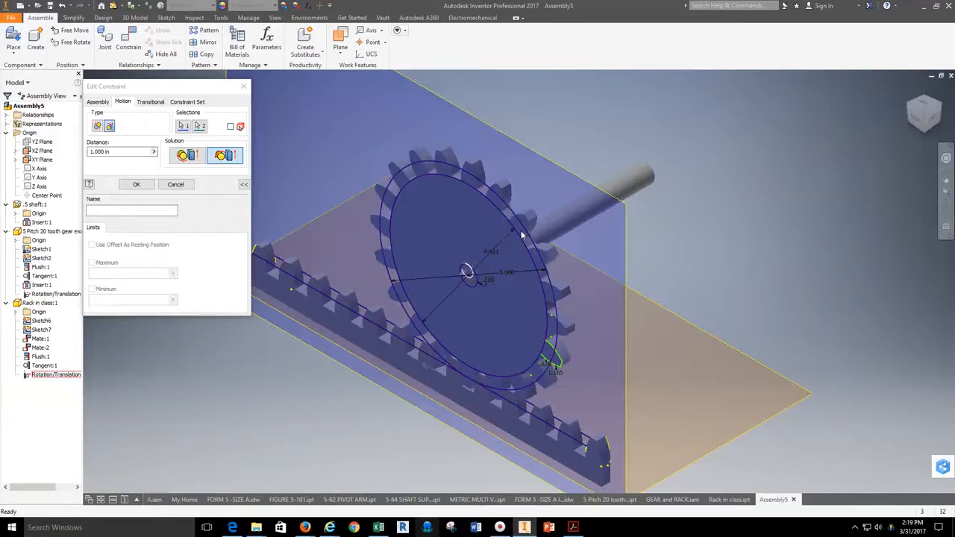
{"action": "left_click_drag", "start_coordinate": [116, 151], "coordinate": [88, 152]}
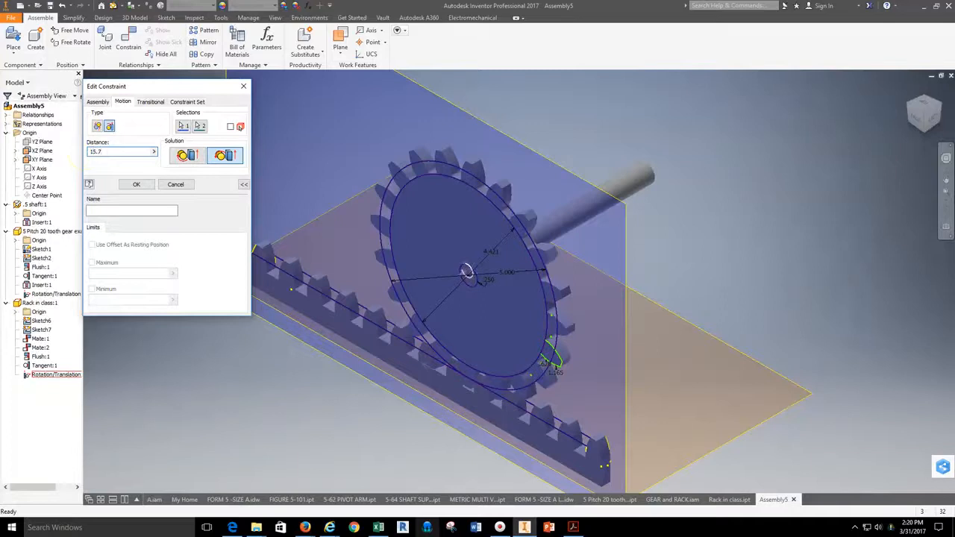
{"action": "left_click", "coordinate": [136, 186]}
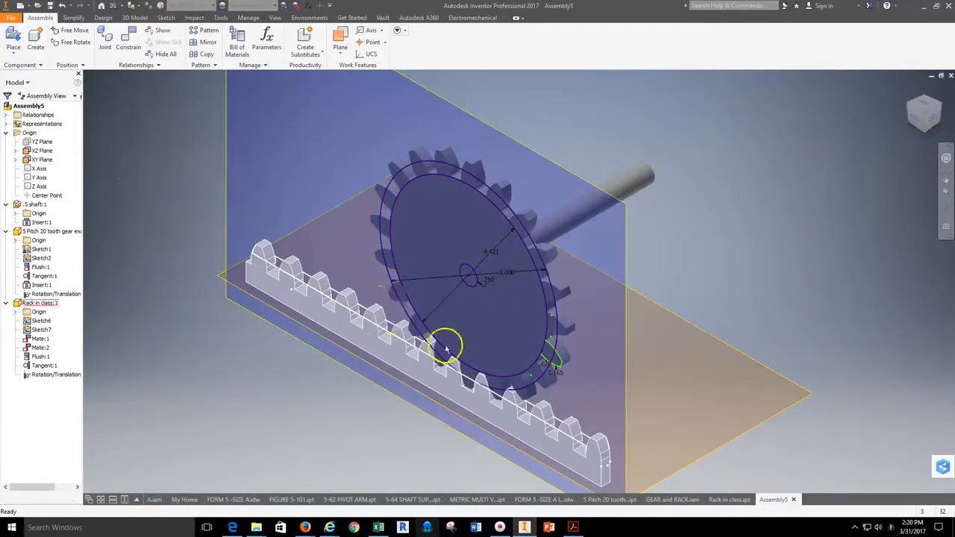
Rotate the gear to drive the rack and check from the back how their teeth mesh
{"action": "left_click_drag", "start_coordinate": [532, 366], "coordinate": [503, 314]}
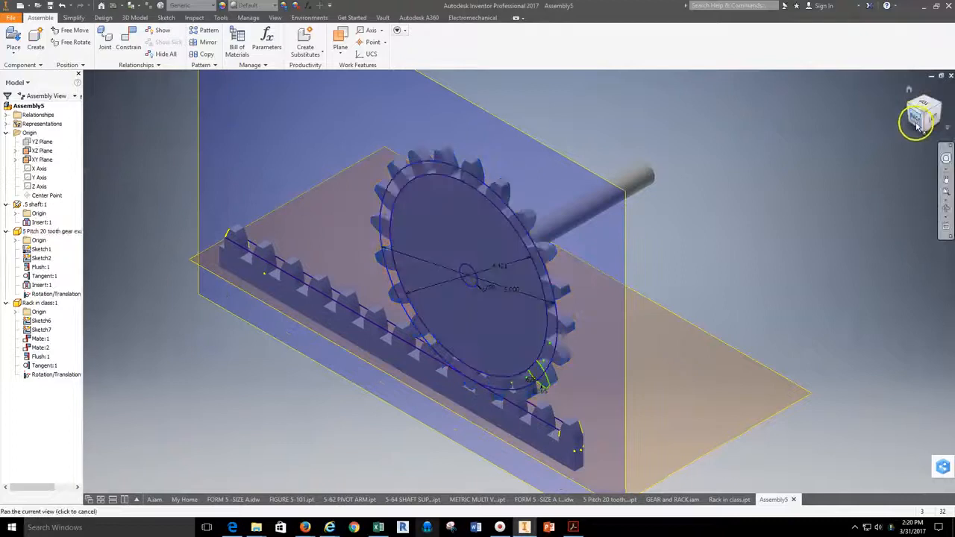
{"action": "left_click", "coordinate": [917, 126]}
{"action": "scroll", "coordinate": [544, 347], "scroll_direction": "down", "scroll_amount": 5}
{"action": "left_click_drag", "start_coordinate": [589, 314], "coordinate": [539, 275]}
{"action": "scroll", "coordinate": [541, 265], "scroll_direction": "up", "scroll_amount": 3}
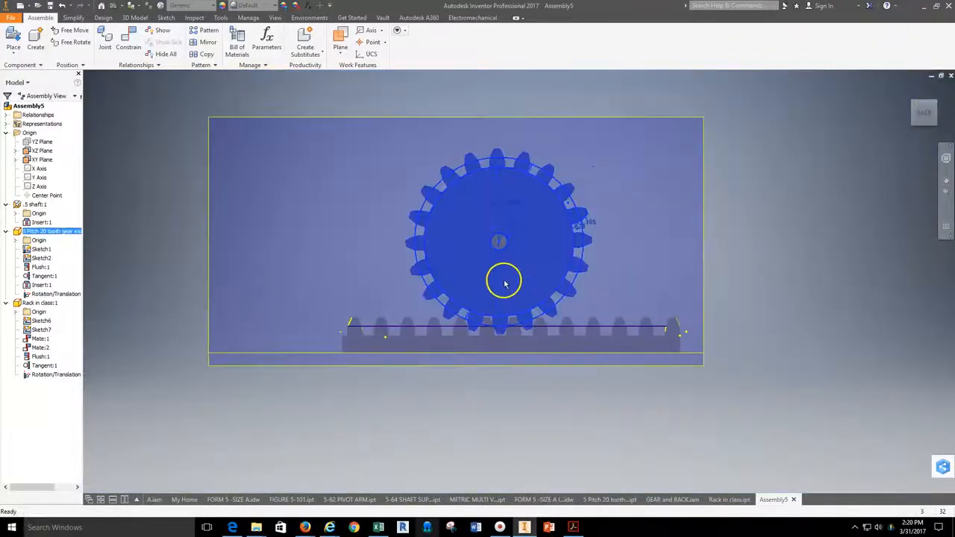